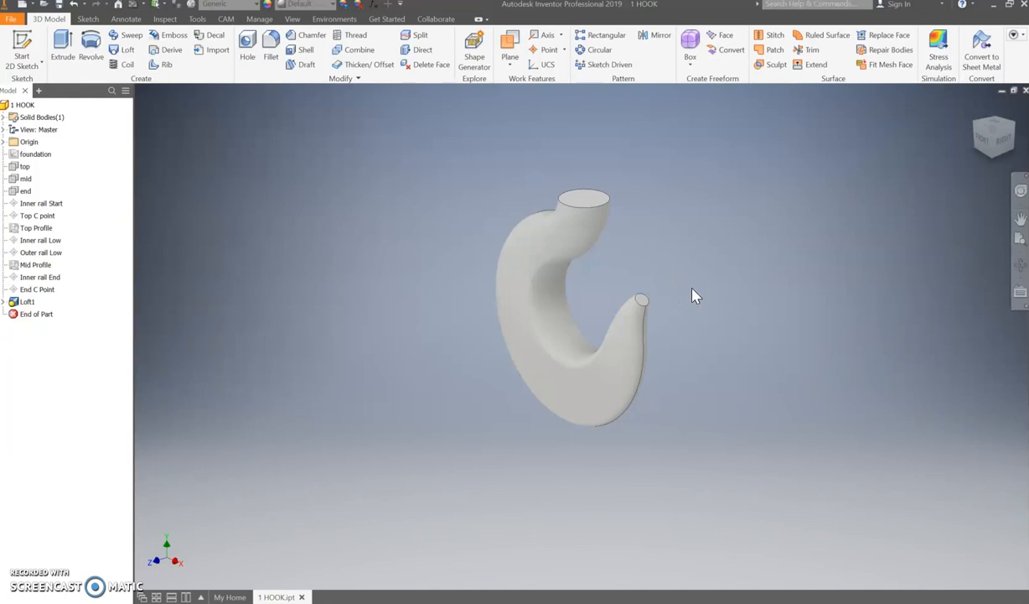
Step: Start a new 2D sketch on the origin XY plane of the hook
left_click(644, 304)
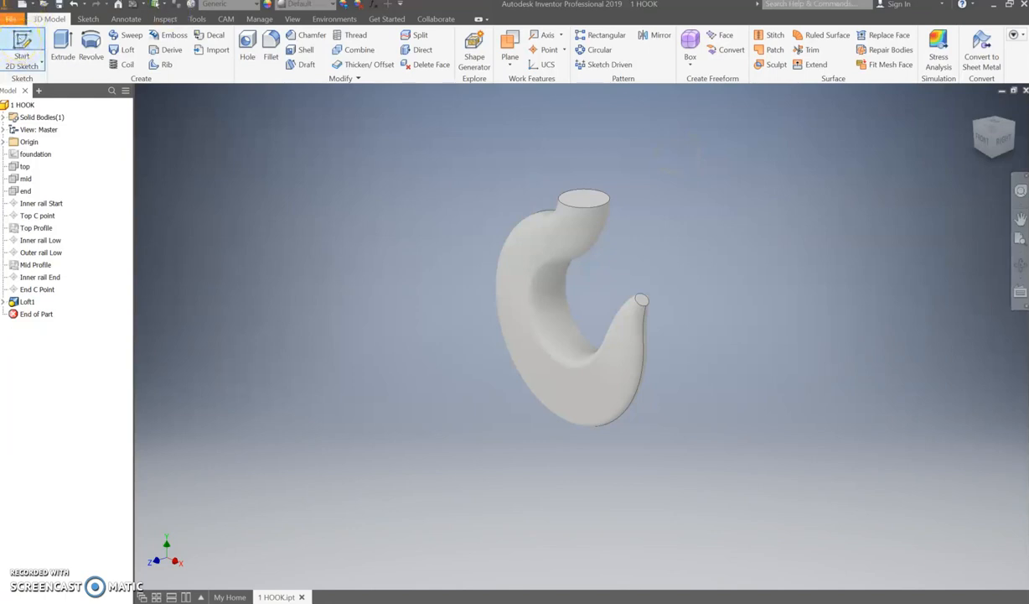
left_click(23, 52)
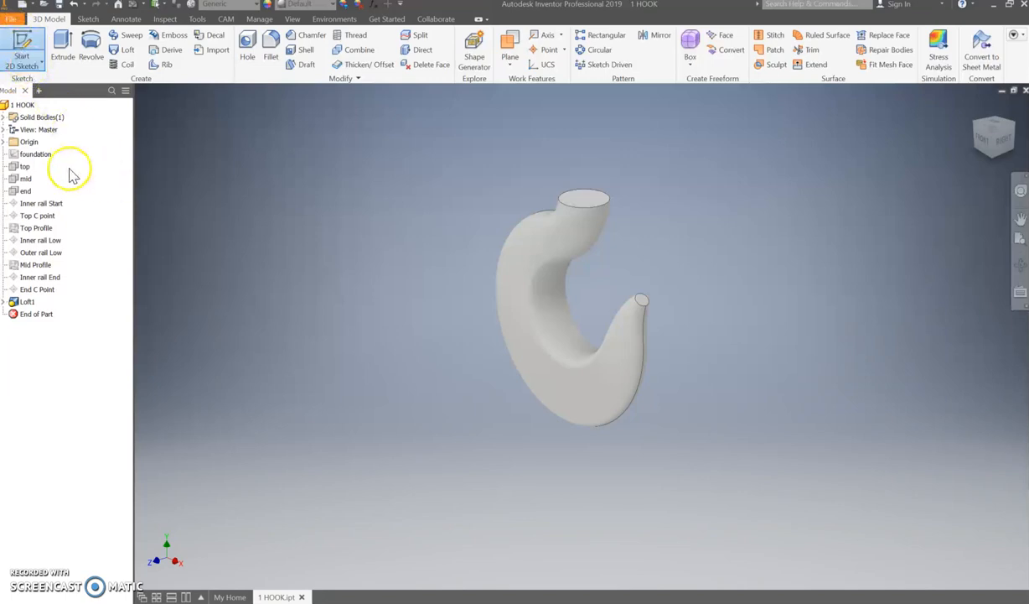
left_click(5, 143)
left_click(28, 156)
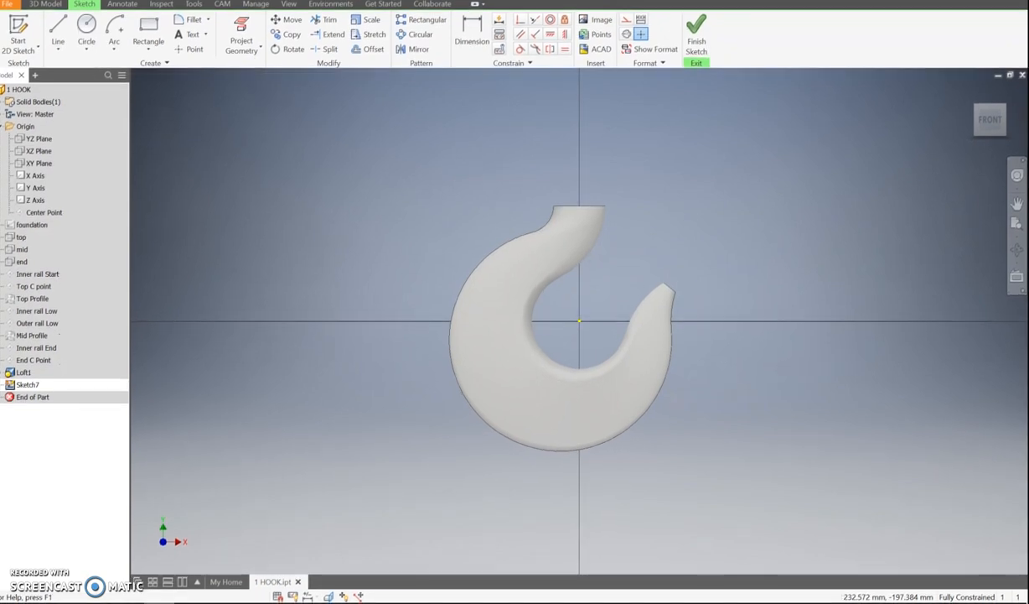
Step: Slice the model graphics at the sketch plane and make the foundation sketch visible
left_click(329, 595)
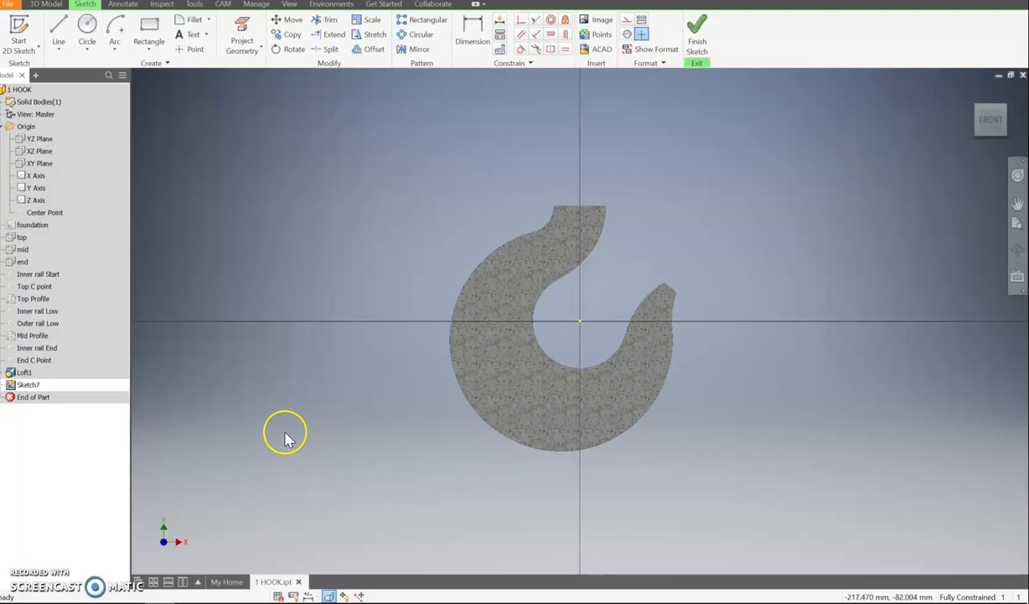
right_click(11, 231)
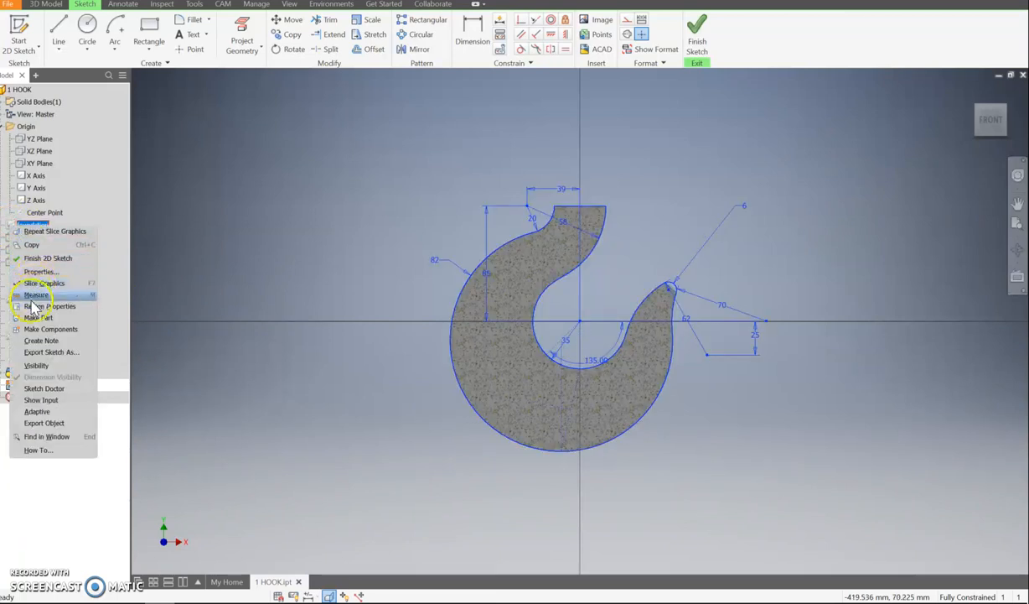
left_click(38, 367)
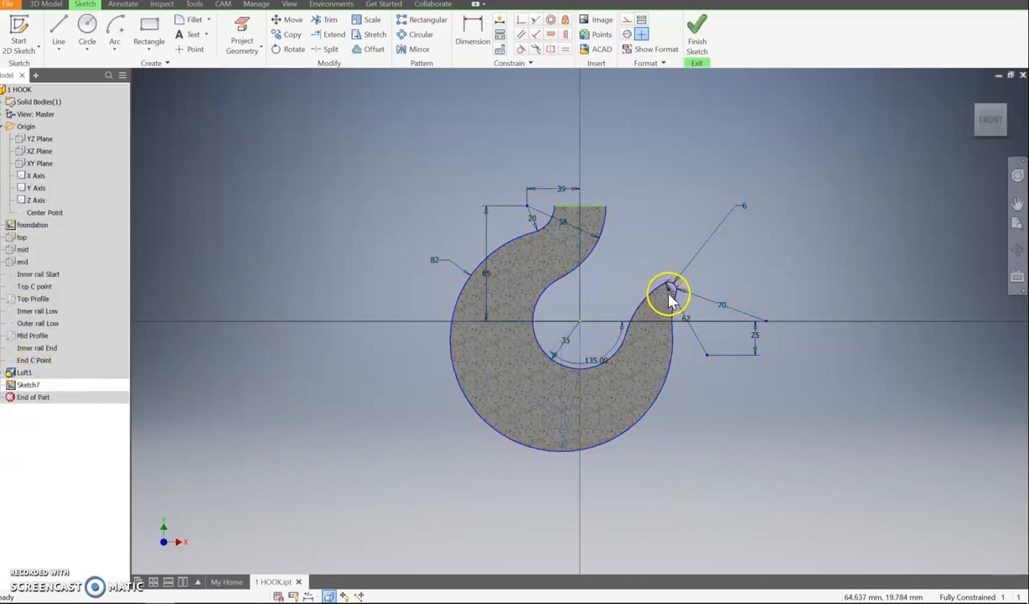
Step: Project the midpoint of the flat end edge at the hook's tip into the sketch
scroll(666, 294, "up", 2)
scroll(666, 293, "up", 2)
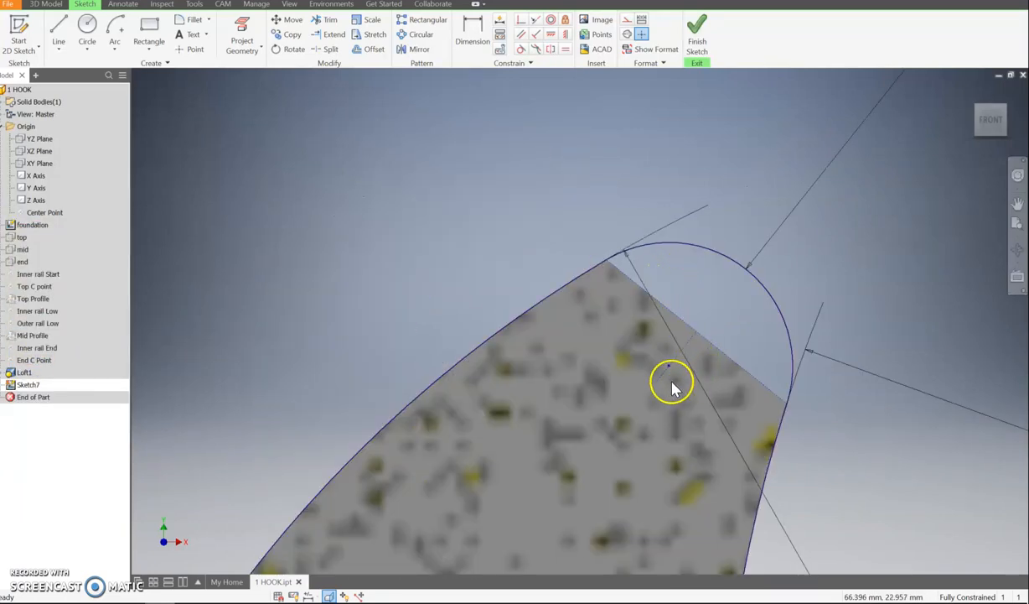
scroll(666, 382, "up", 2)
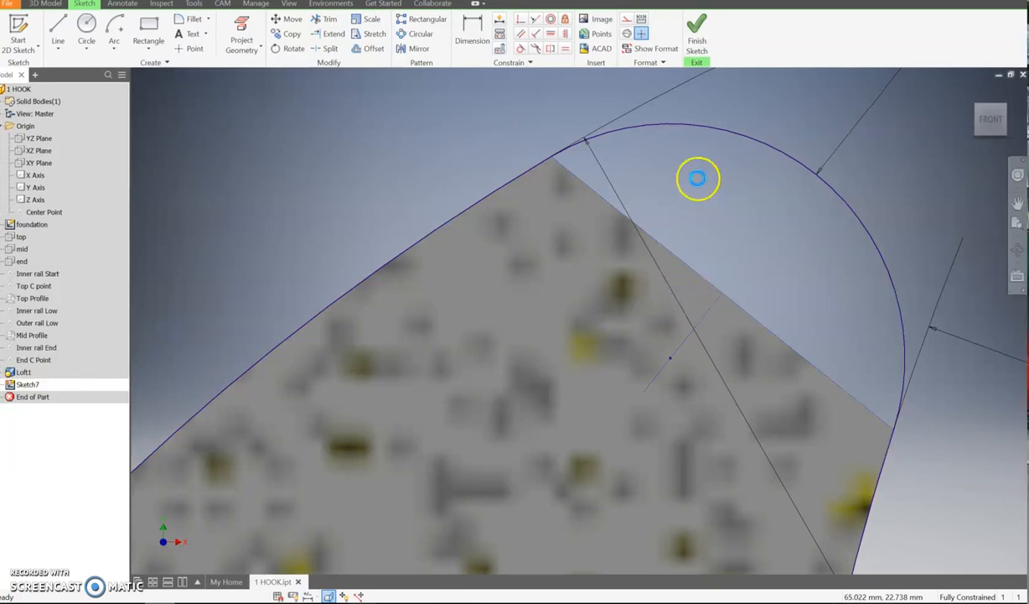
left_click(115, 28)
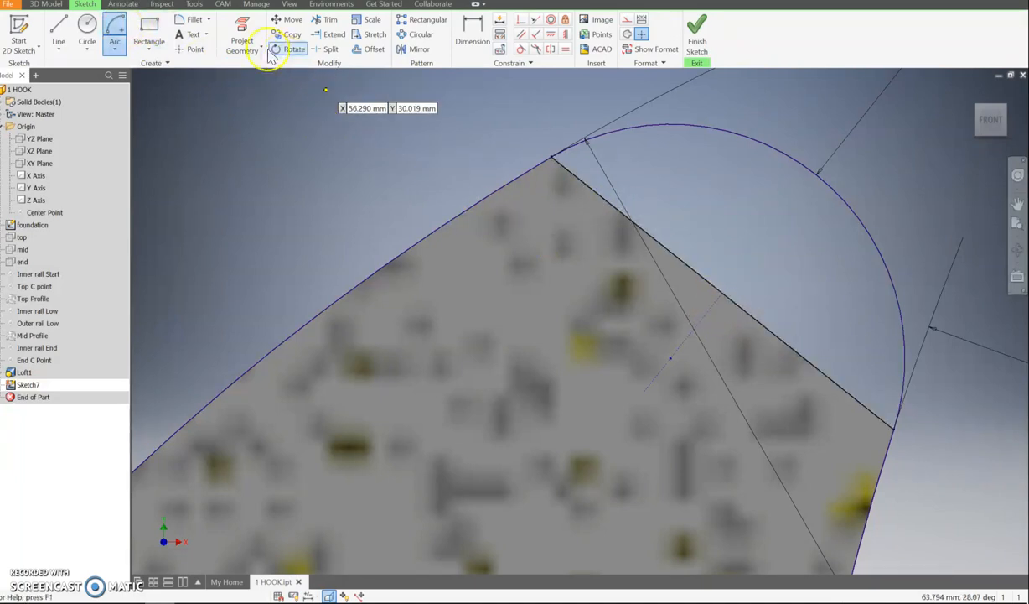
left_click(243, 23)
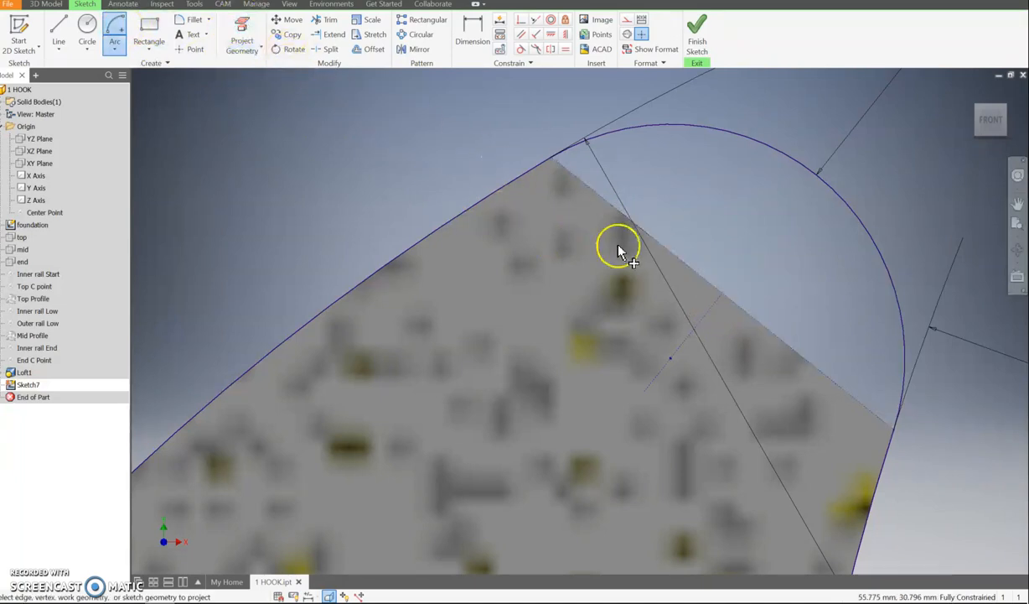
left_click(724, 296)
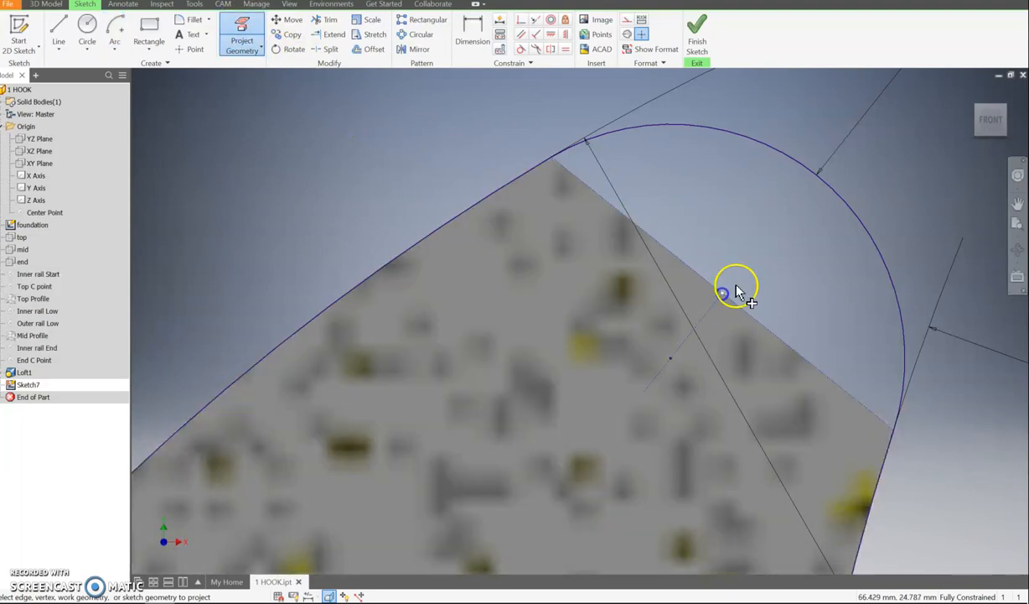
Step: Try a center-point arc over the hook's tip, centred on the flat edge's midpoint and spanning its two corners, and undo it
left_click(87, 33)
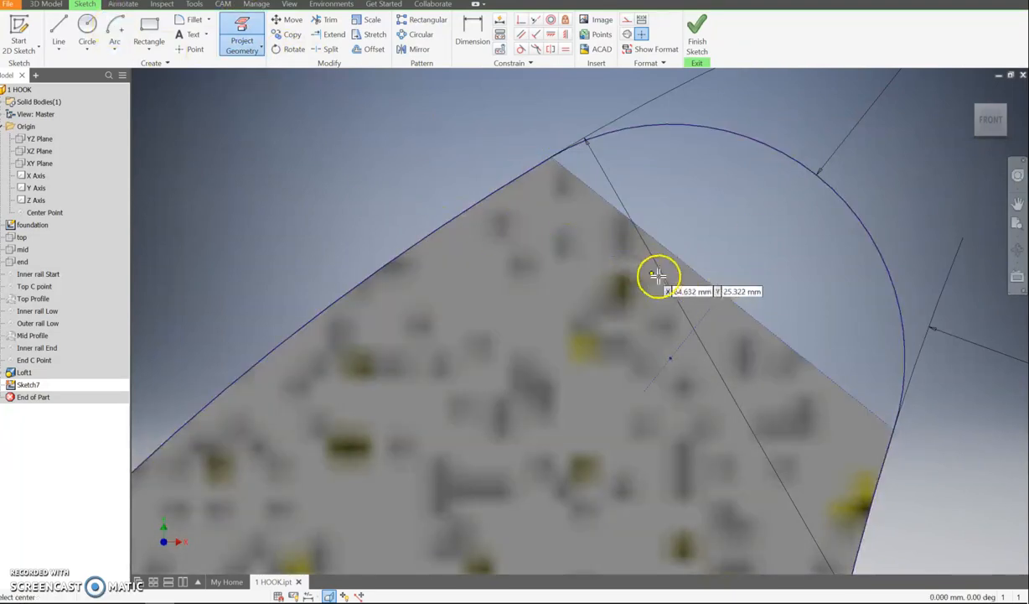
key("a")
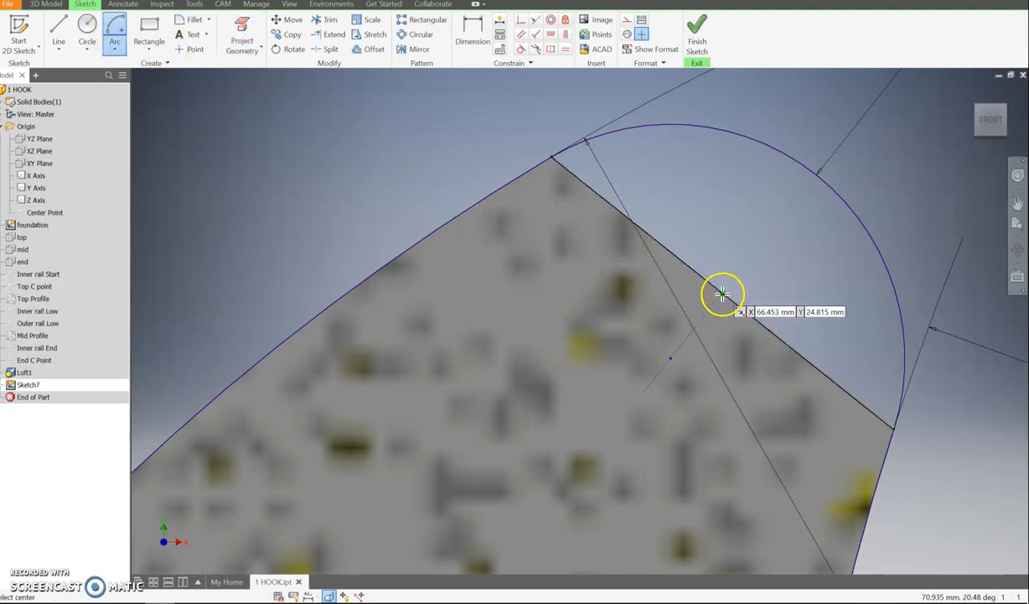
left_click(552, 157)
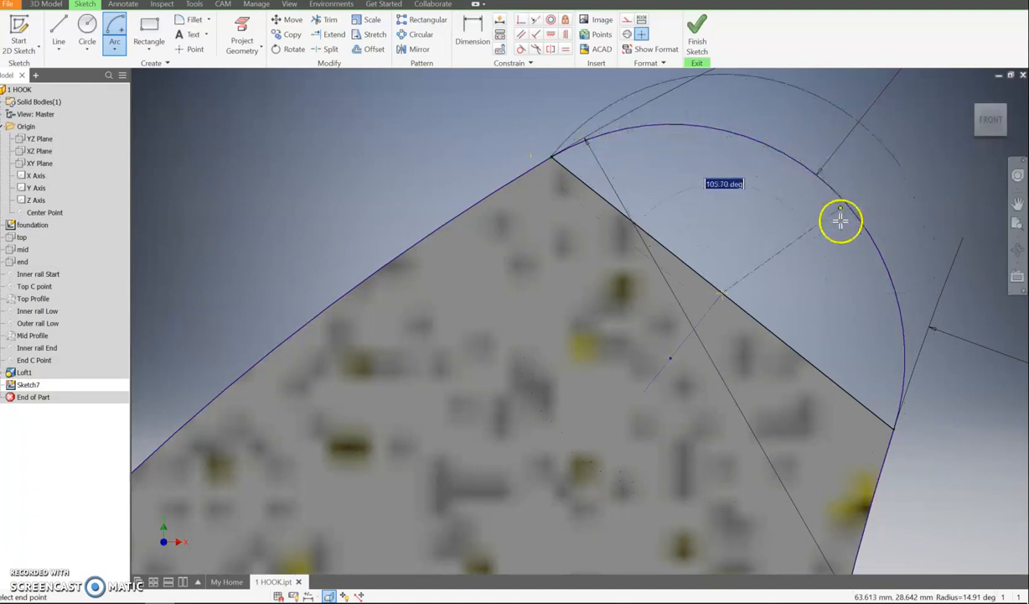
left_click(772, 331)
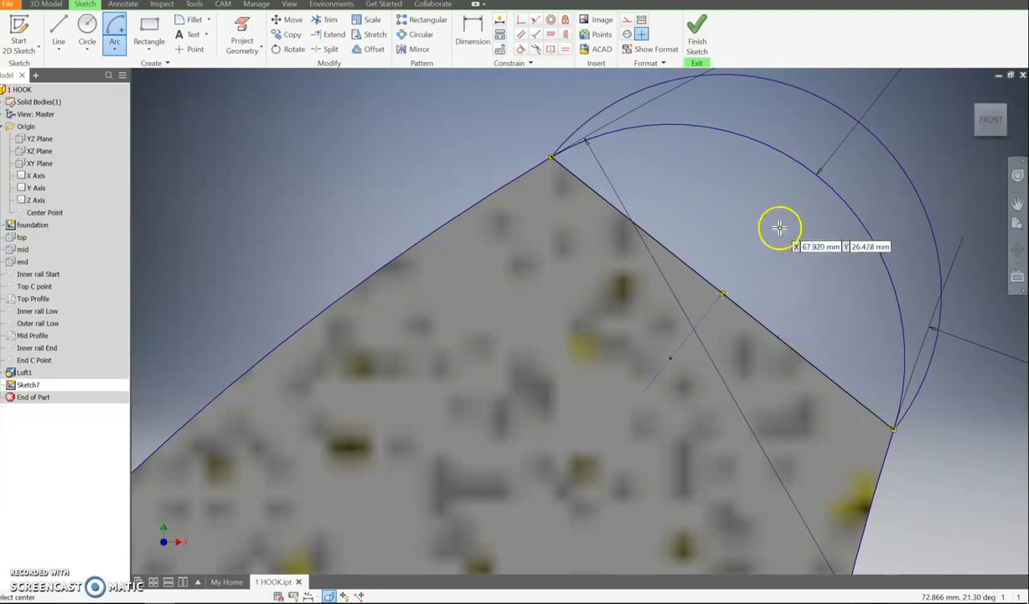
scroll(776, 230, "down", 3)
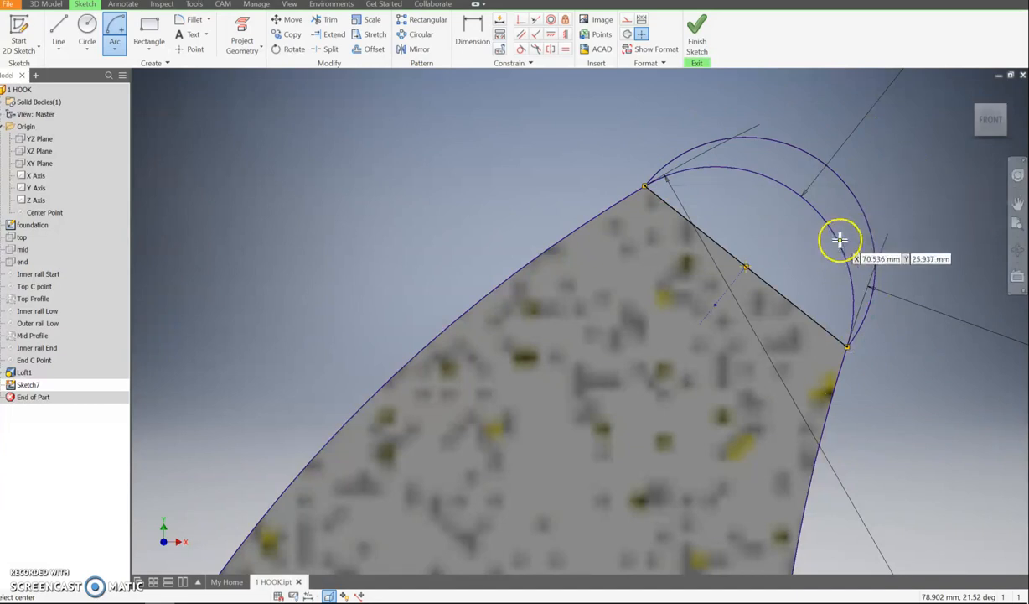
key("Escape")
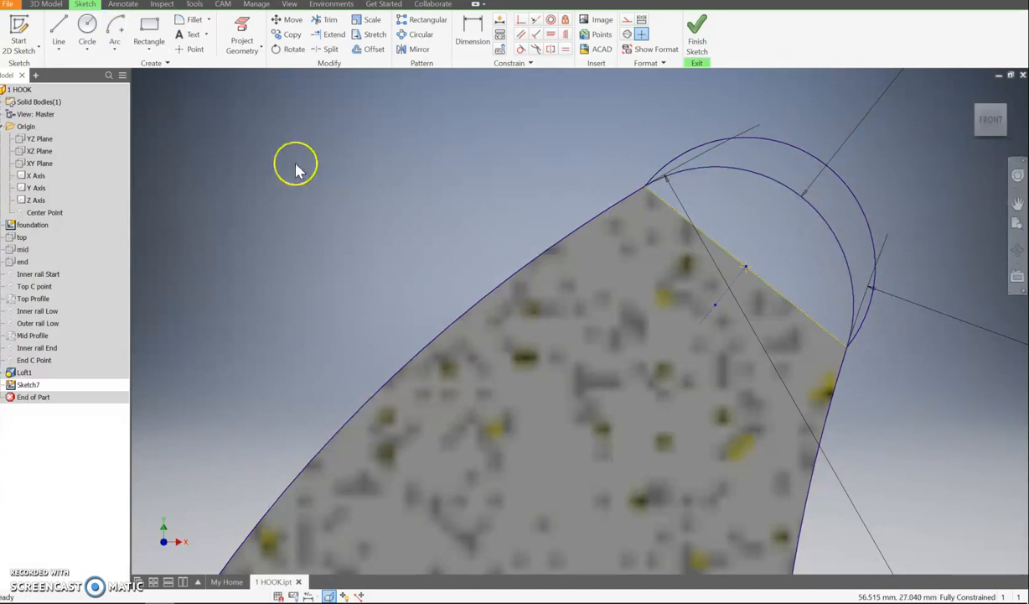
key("ctrl+z")
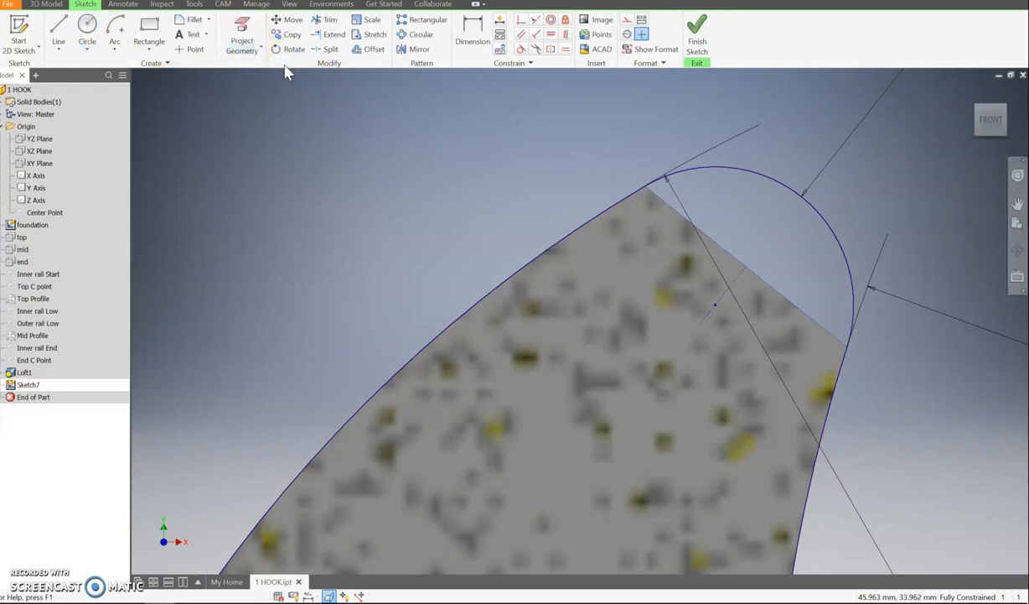
Step: Project the center point of the foundation sketch's tip arc and draw a 180° arc of about 7.3 mm radius above it
left_click(244, 26)
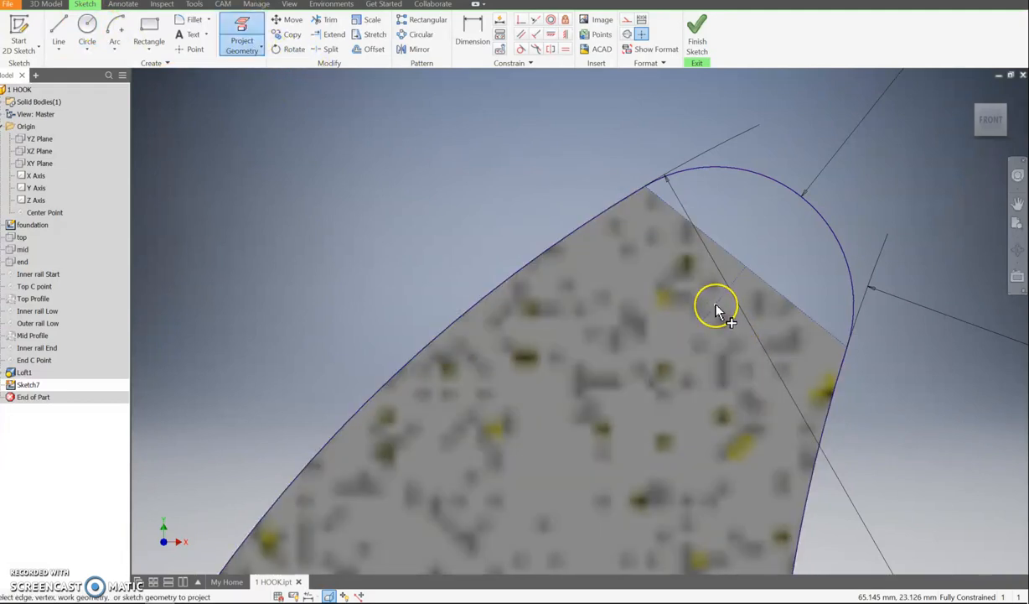
left_click(717, 309)
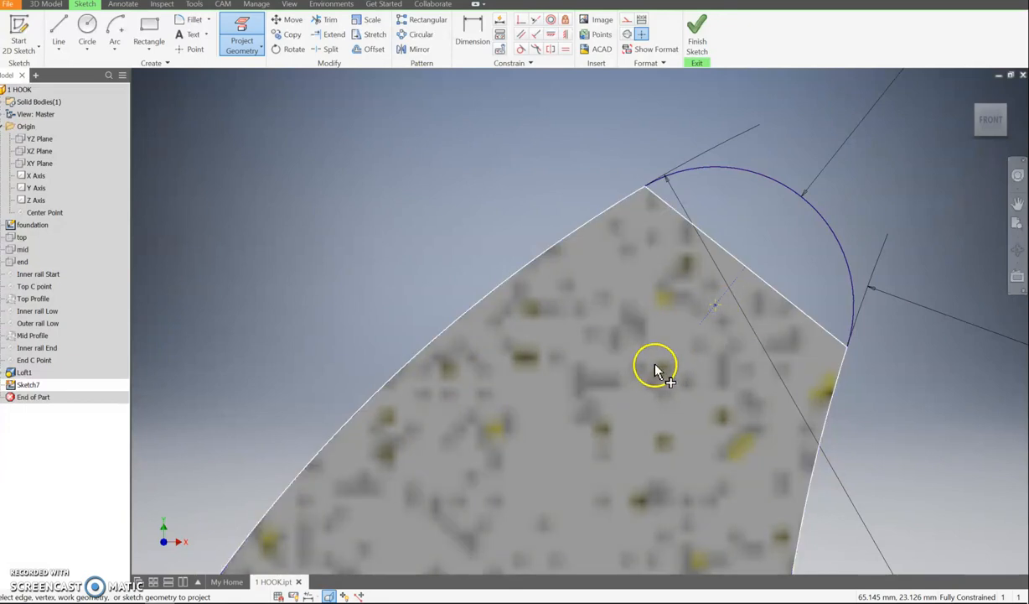
left_click(116, 38)
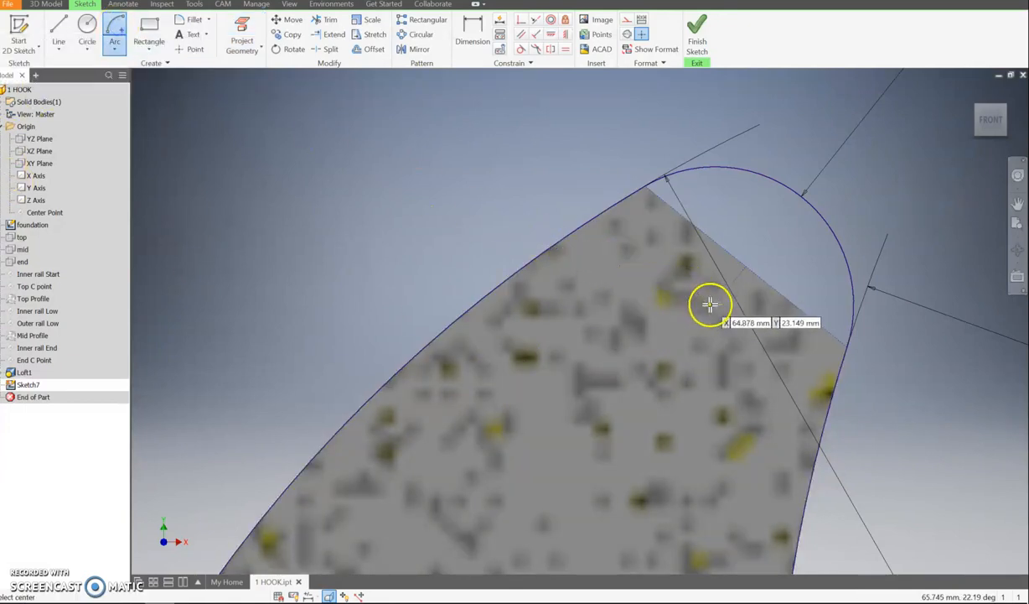
left_click(714, 305)
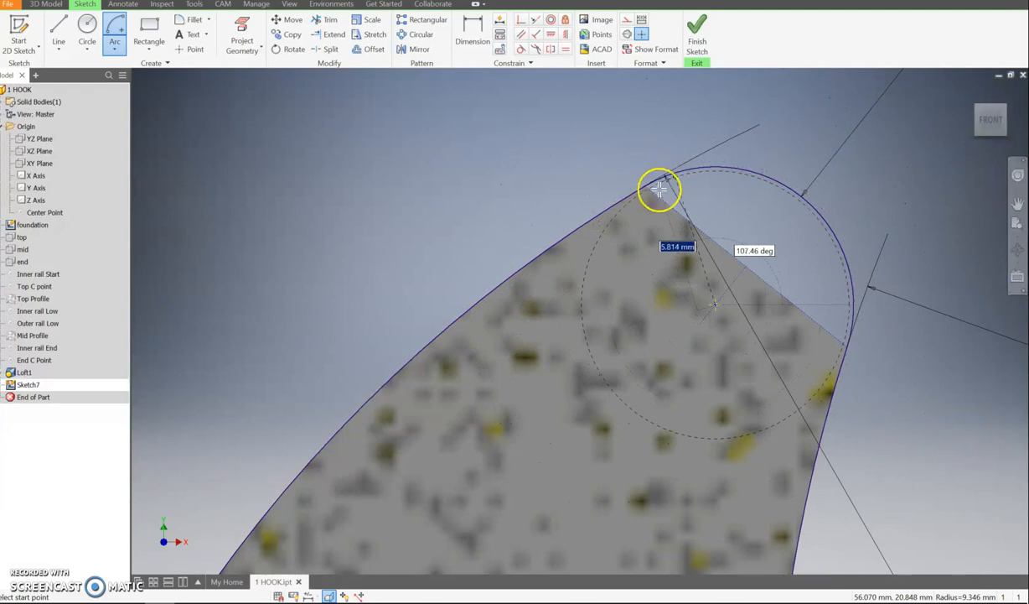
left_click(547, 305)
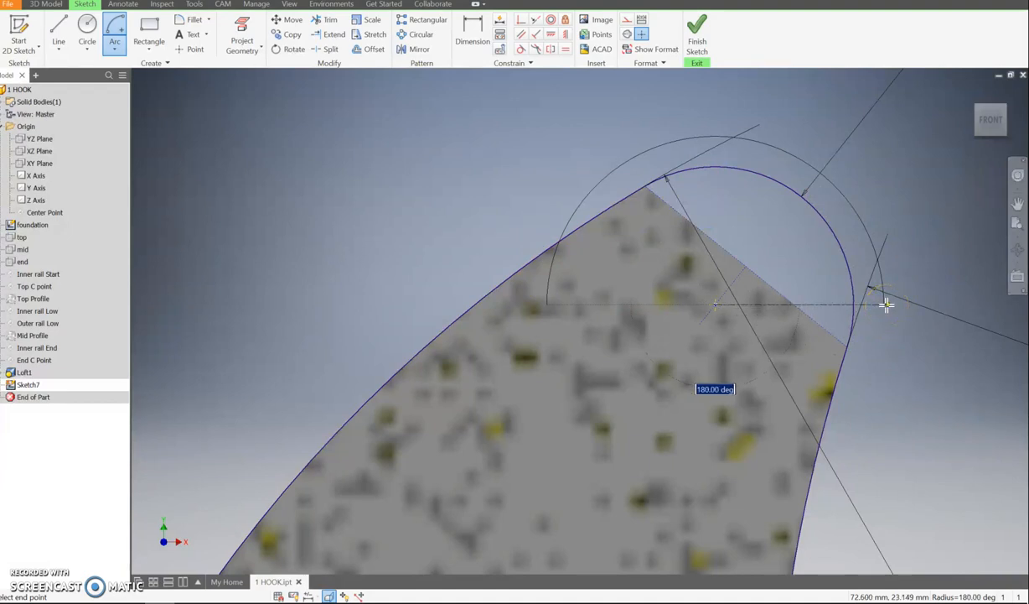
left_click(886, 304)
key("Escape")
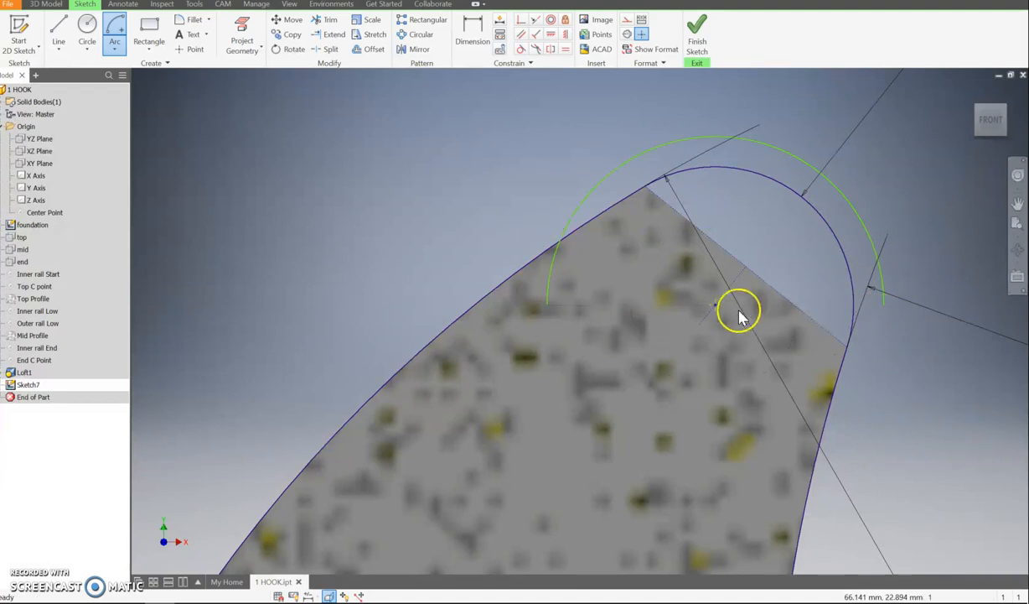
Step: Close the half-circle at the hook's tip with a horizontal line between the arc's two endpoints
left_click(70, 43)
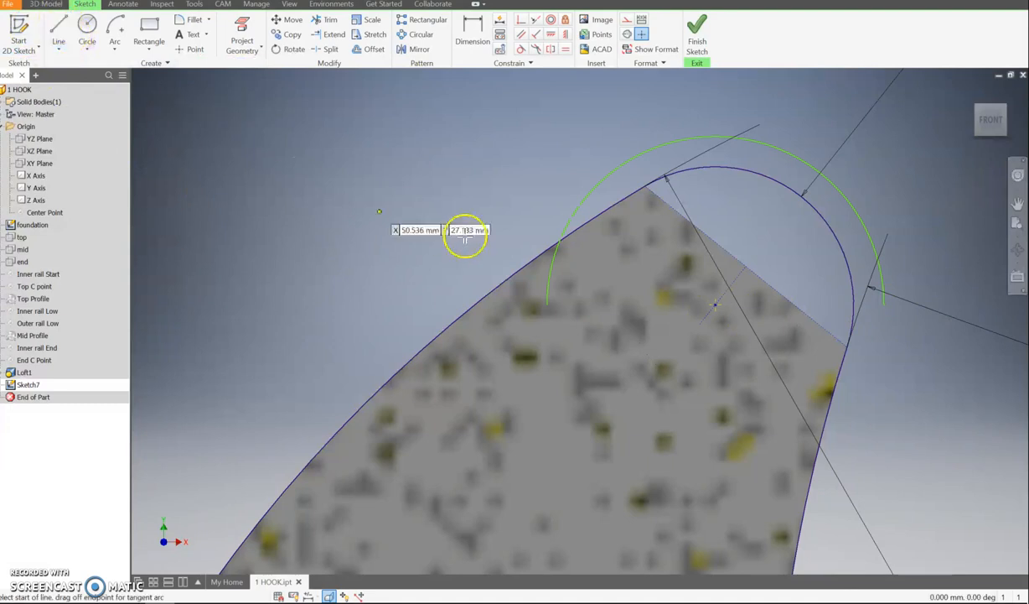
left_click(548, 304)
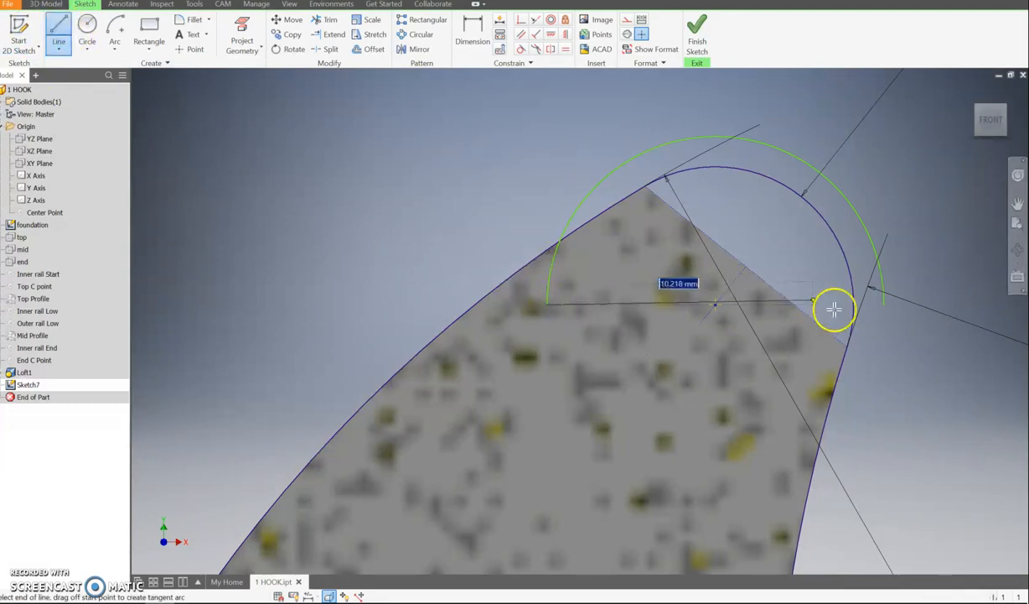
left_click(884, 304)
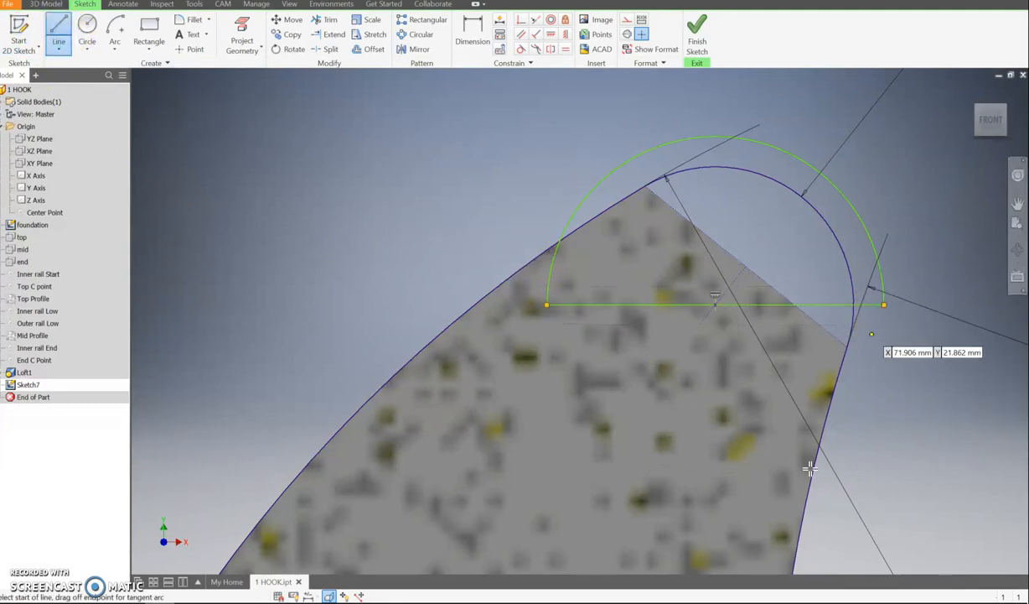
Step: Dimension the half-circle's radius as 6 mm and finish the sketch
left_click(472, 34)
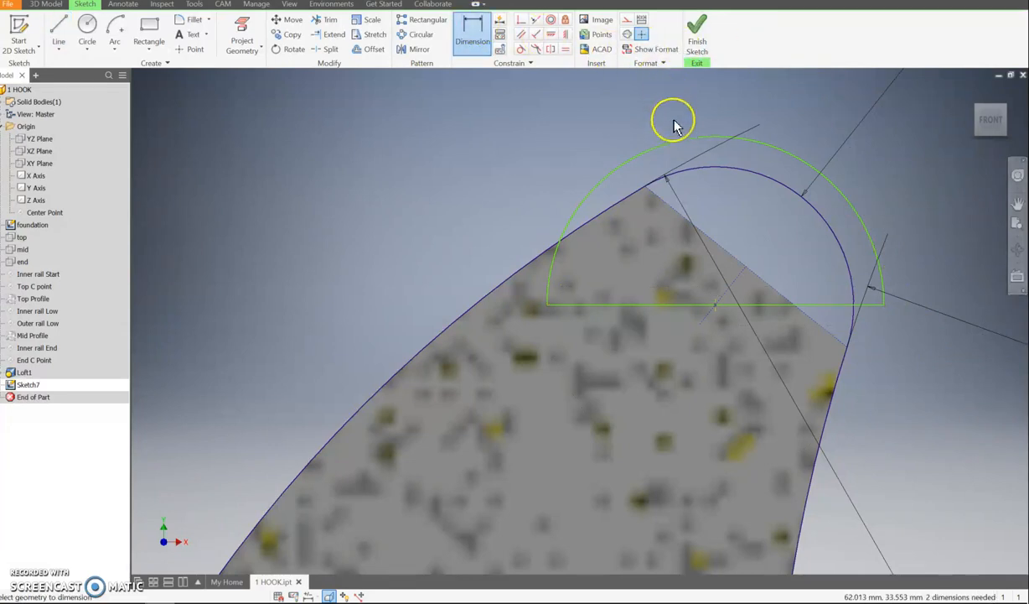
left_click(675, 144)
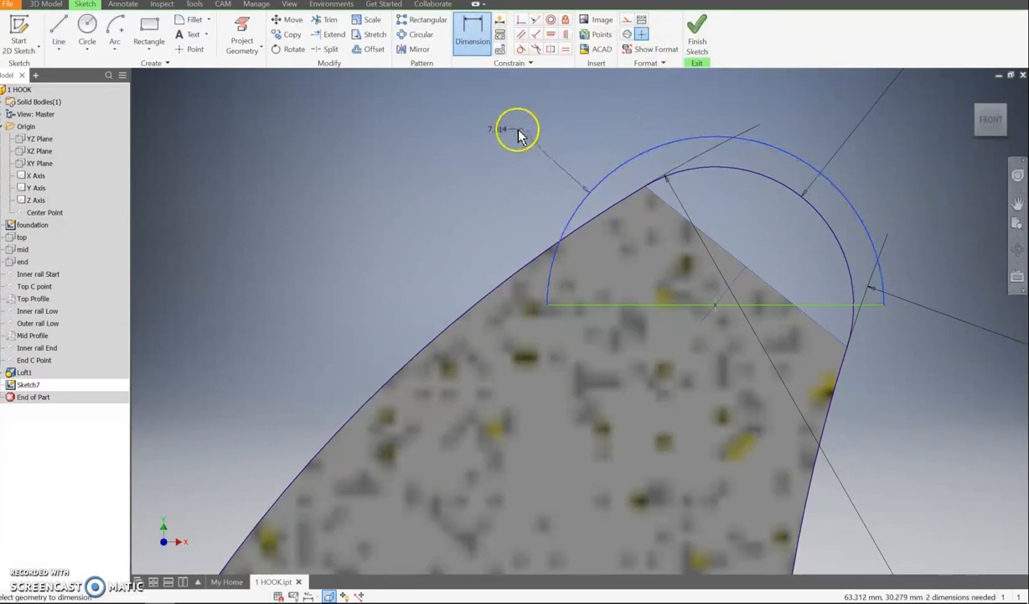
left_click(514, 127)
type("6")
key("Return")
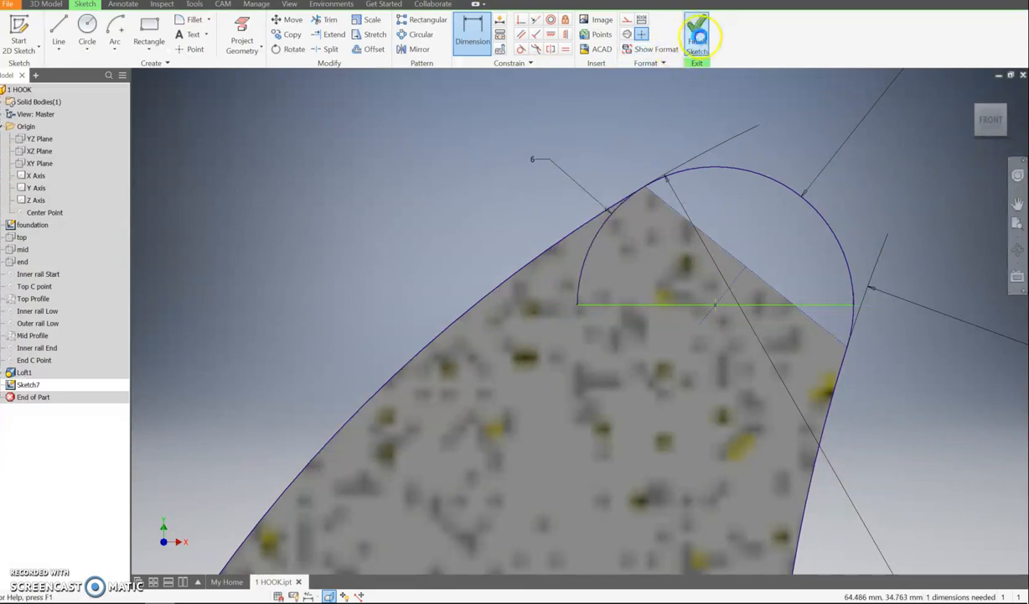
left_click(696, 33)
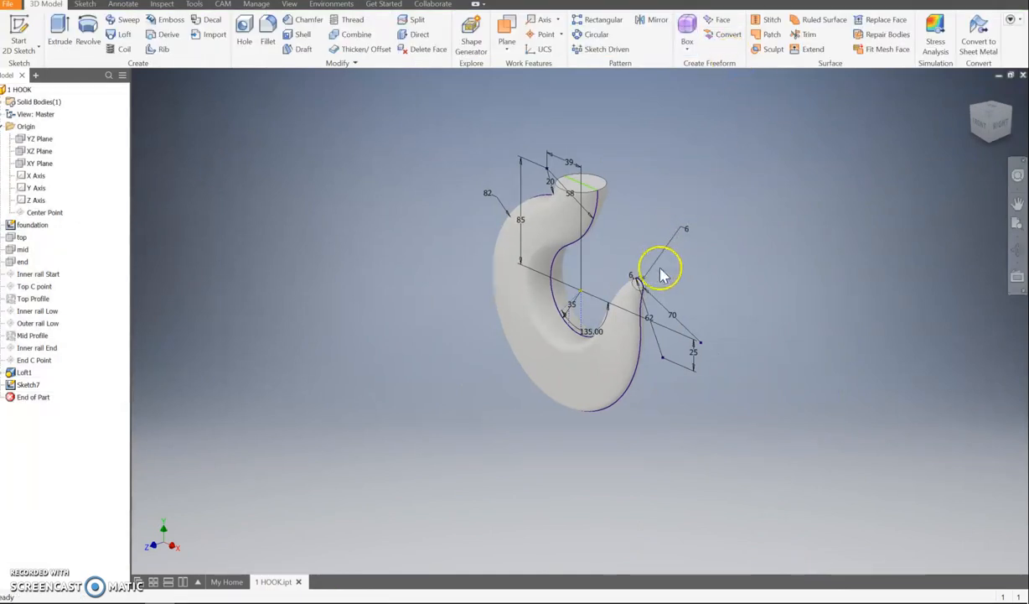
scroll(668, 261, "down", 5)
scroll(643, 277, "down", 2)
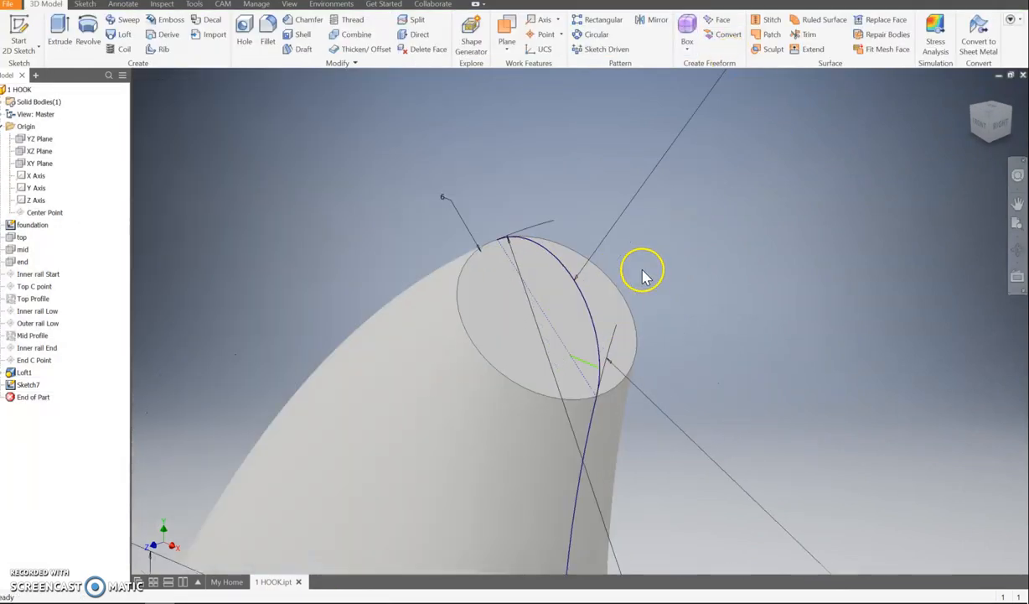
left_click(589, 364)
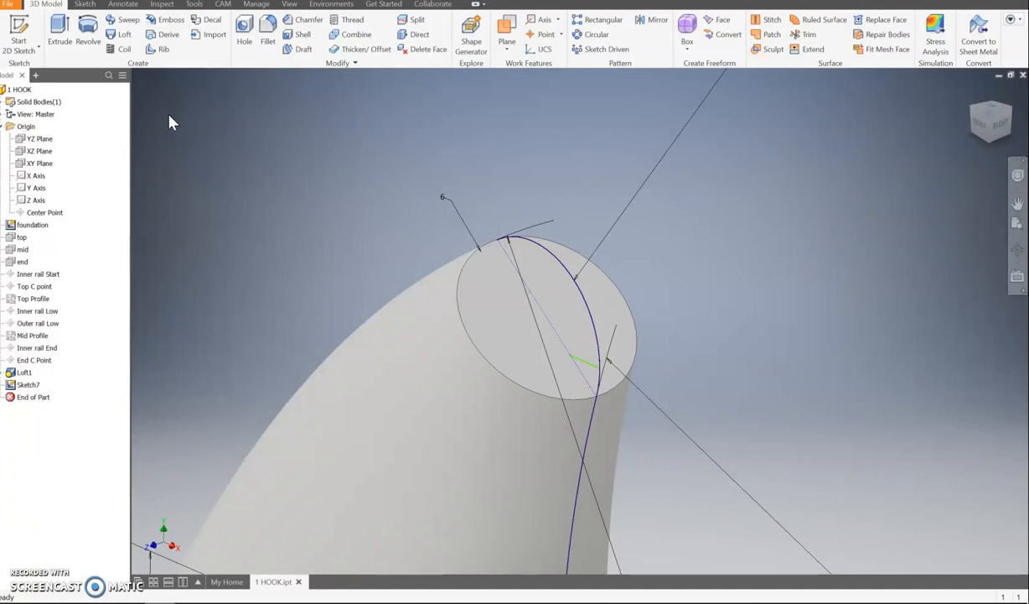
left_click(88, 36)
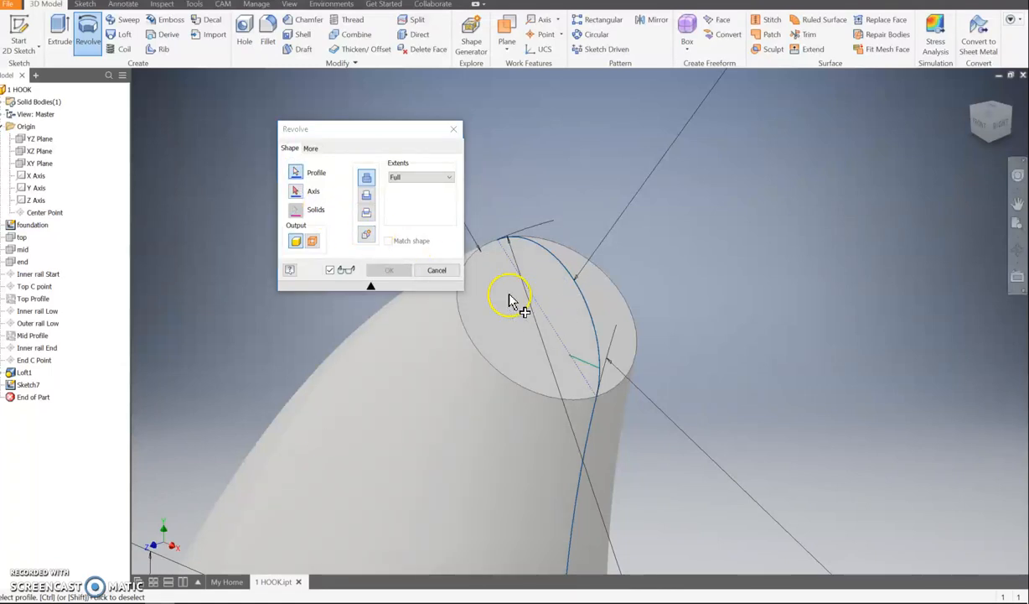
left_click(541, 297)
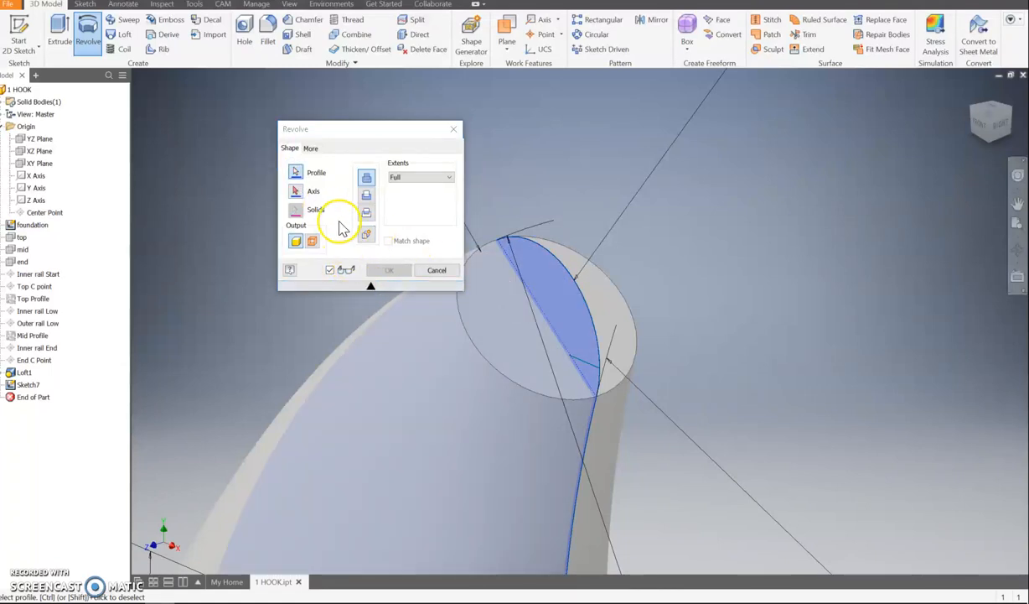
left_click(435, 273)
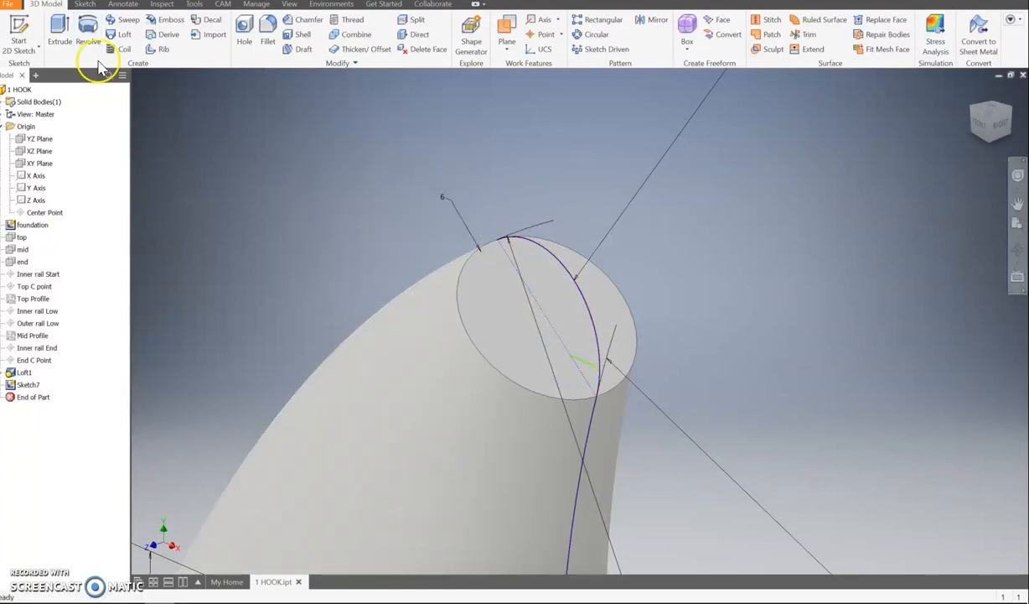
Step: Revolve the half-circle profile at the hook's tip a full turn about its horizontal closing line to form a rounded cap
left_click(88, 34)
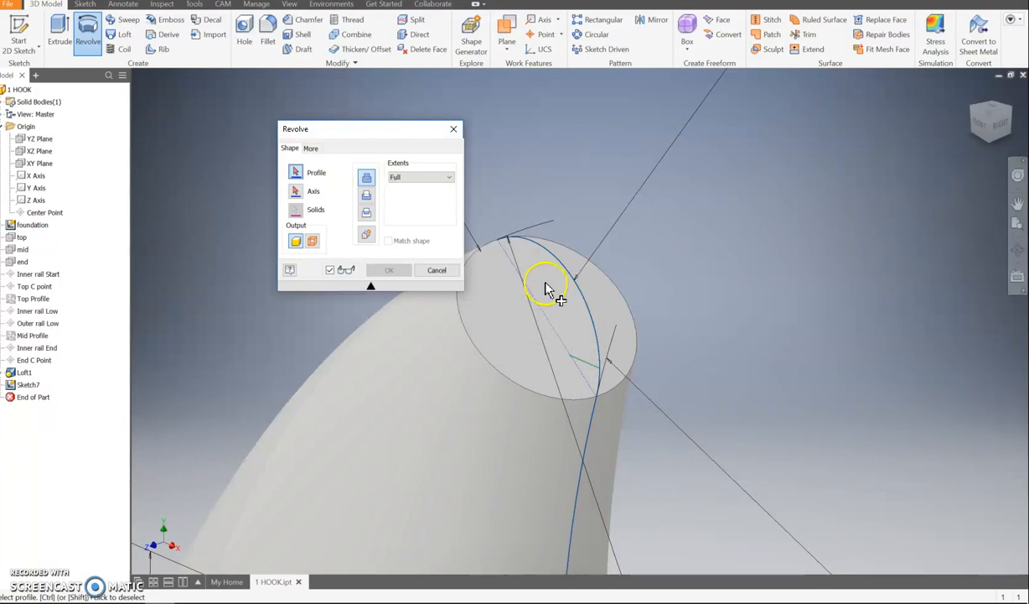
left_click(979, 124)
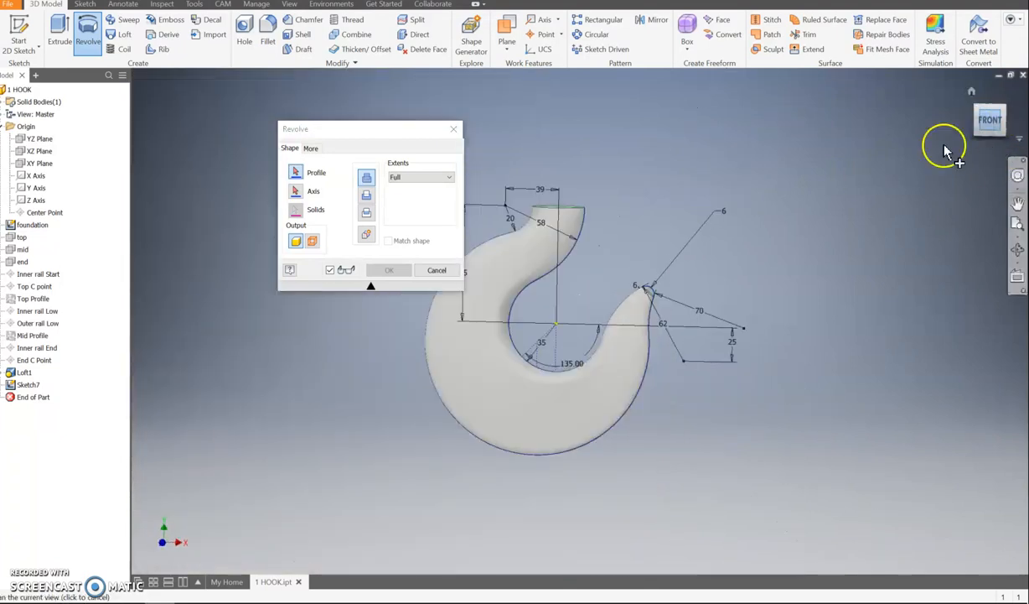
scroll(662, 310, "up", 8)
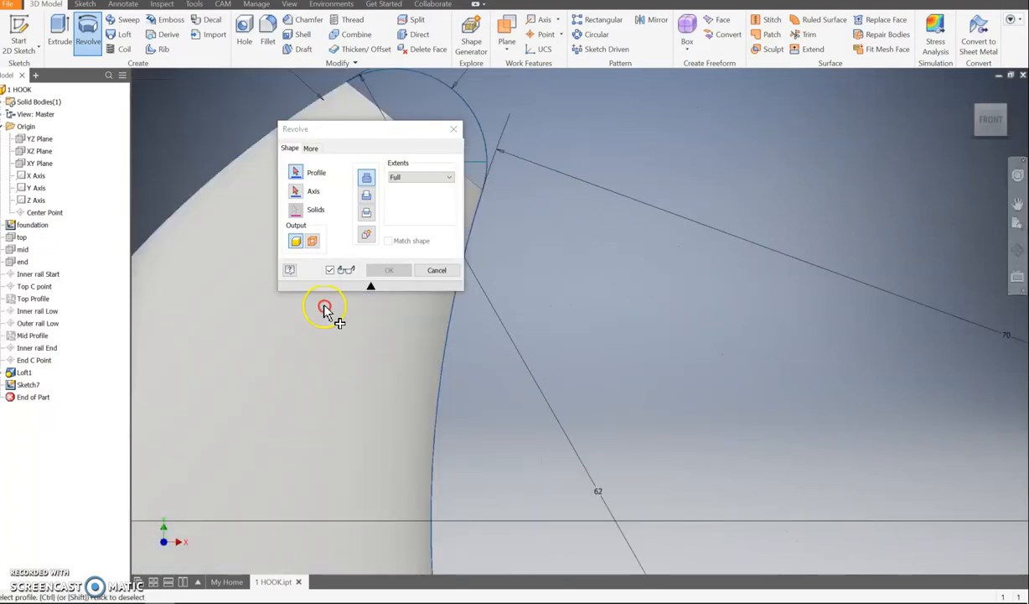
scroll(759, 436, "down", 4)
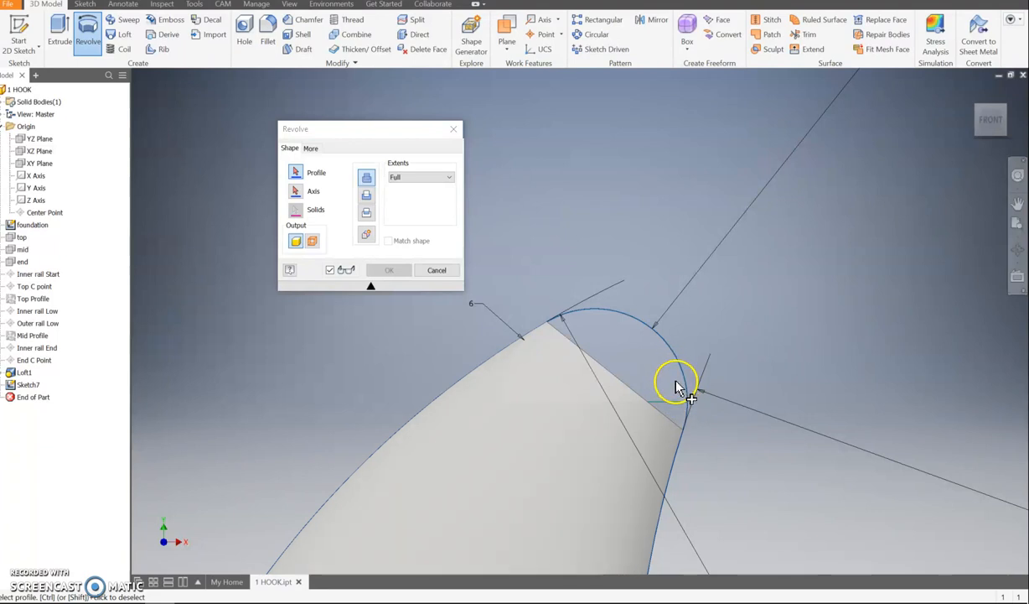
left_click(677, 387)
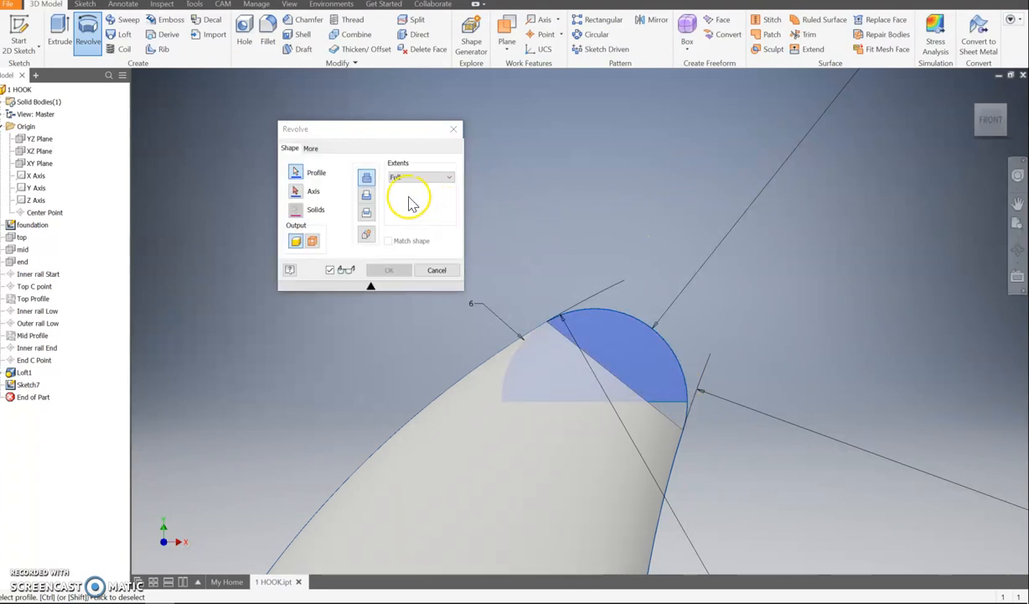
left_click(324, 198)
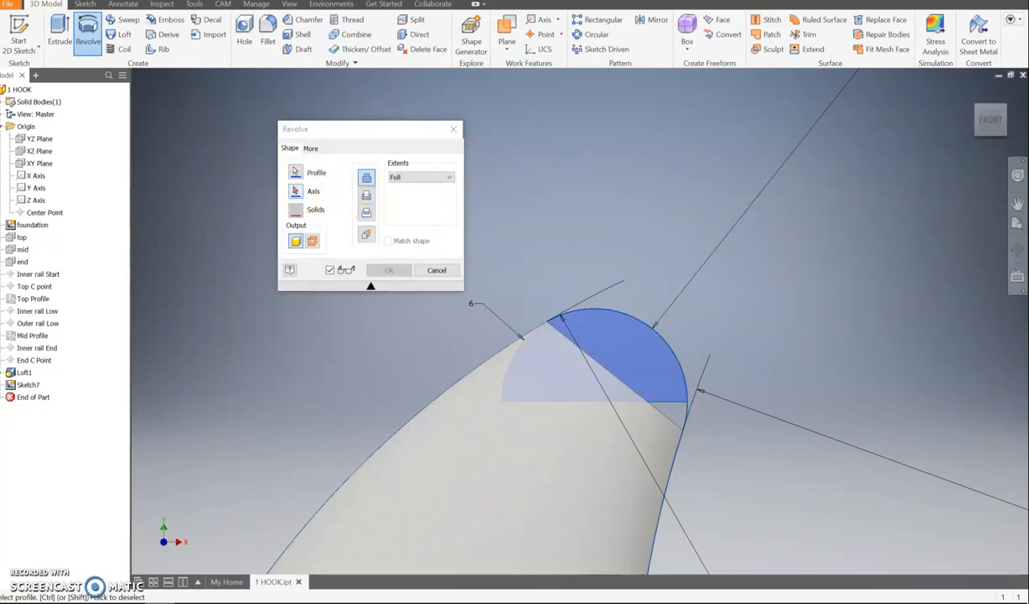
left_click(677, 409)
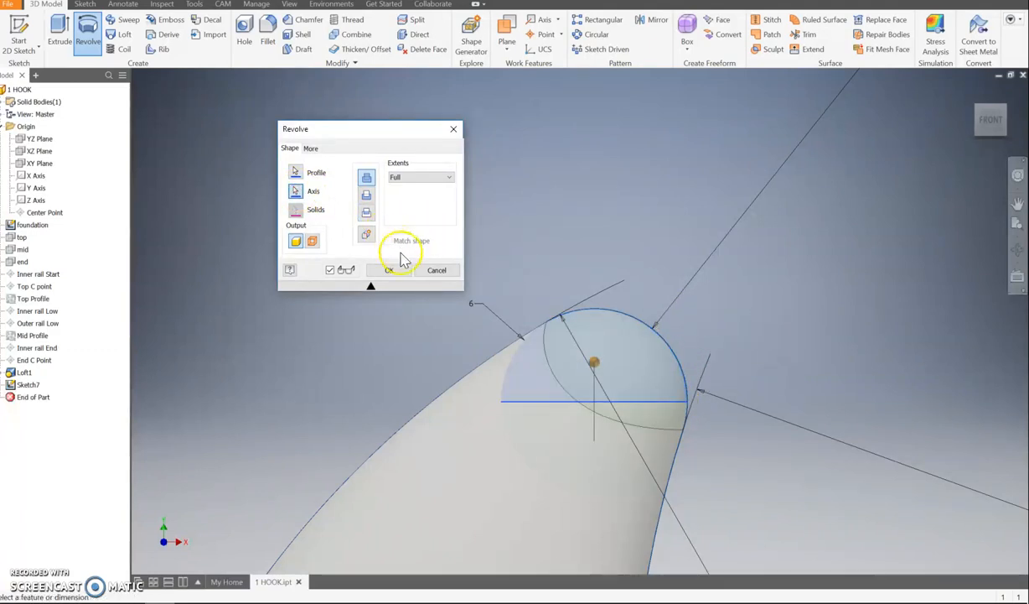
left_click(399, 274)
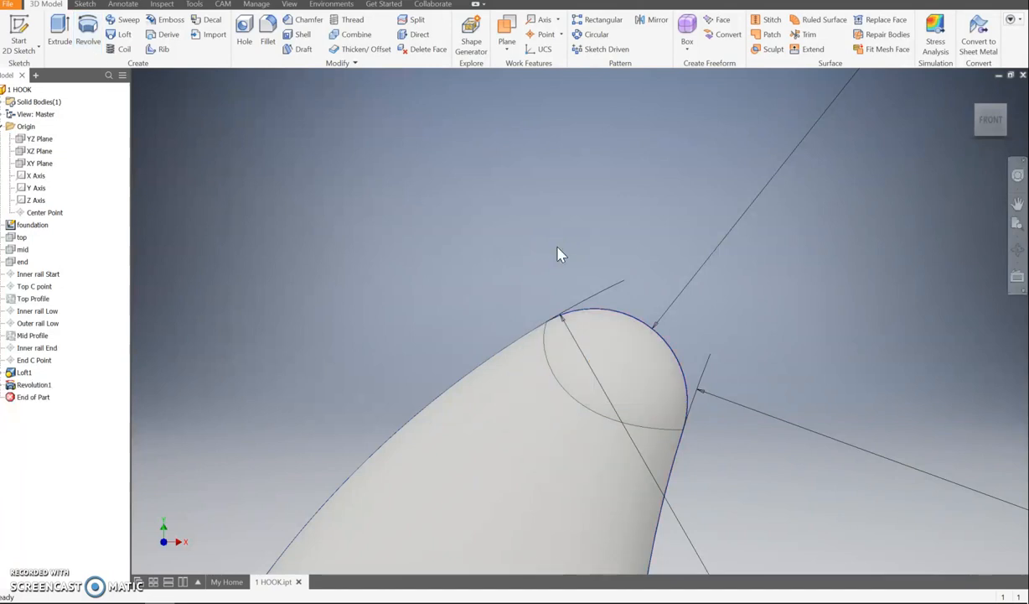
Step: Return the model to its home view and hide the foundation sketch
left_click(680, 233)
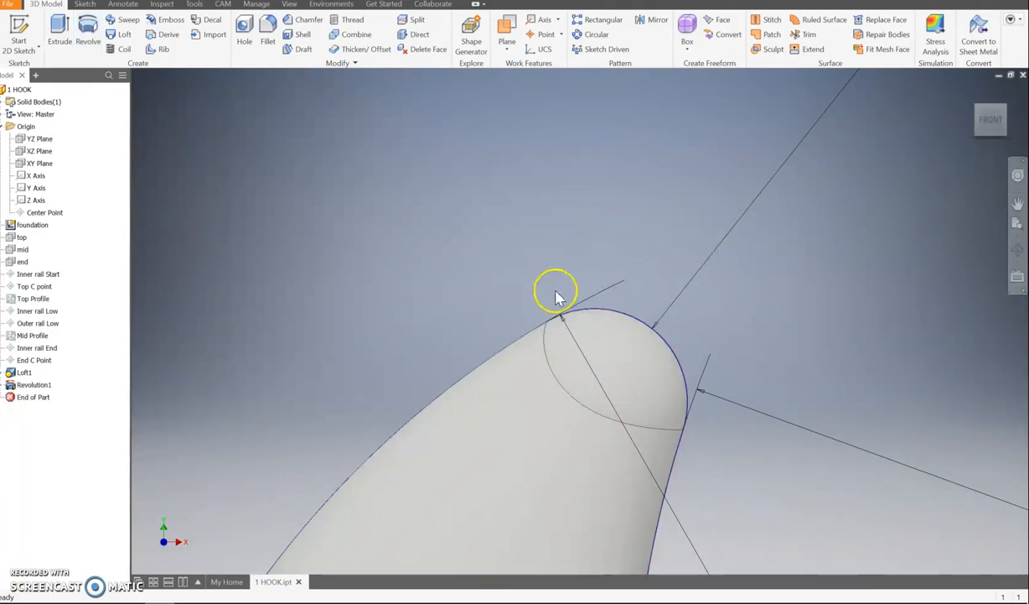
scroll(556, 292, "down", 5)
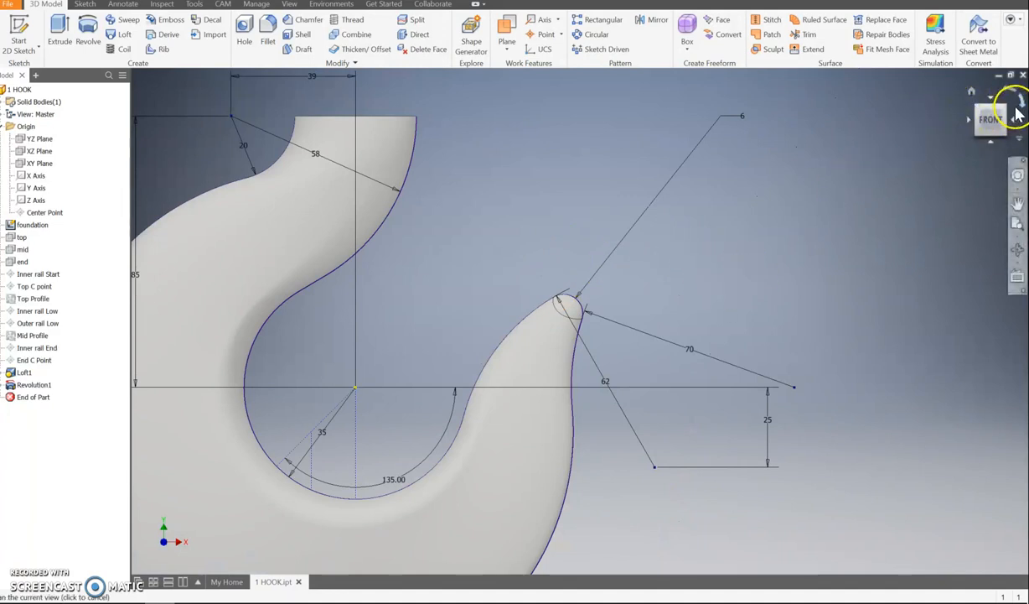
left_click(970, 93)
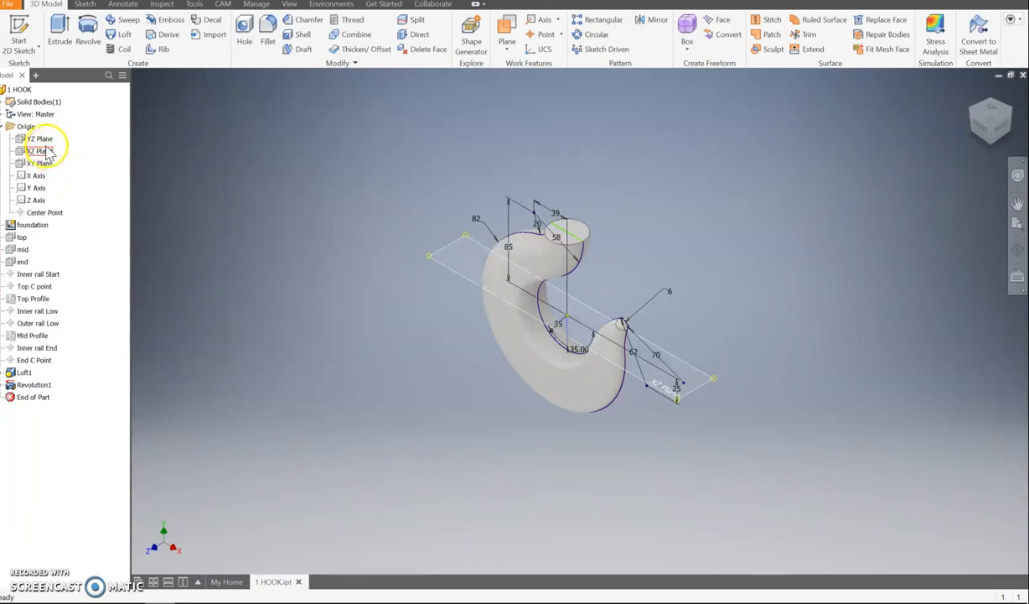
right_click(10, 224)
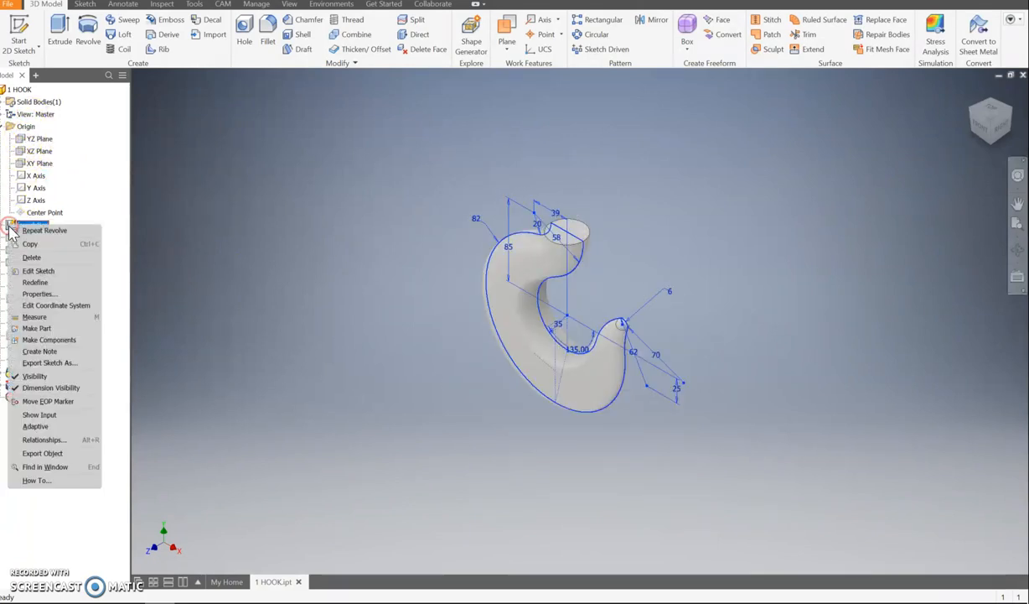
left_click(35, 375)
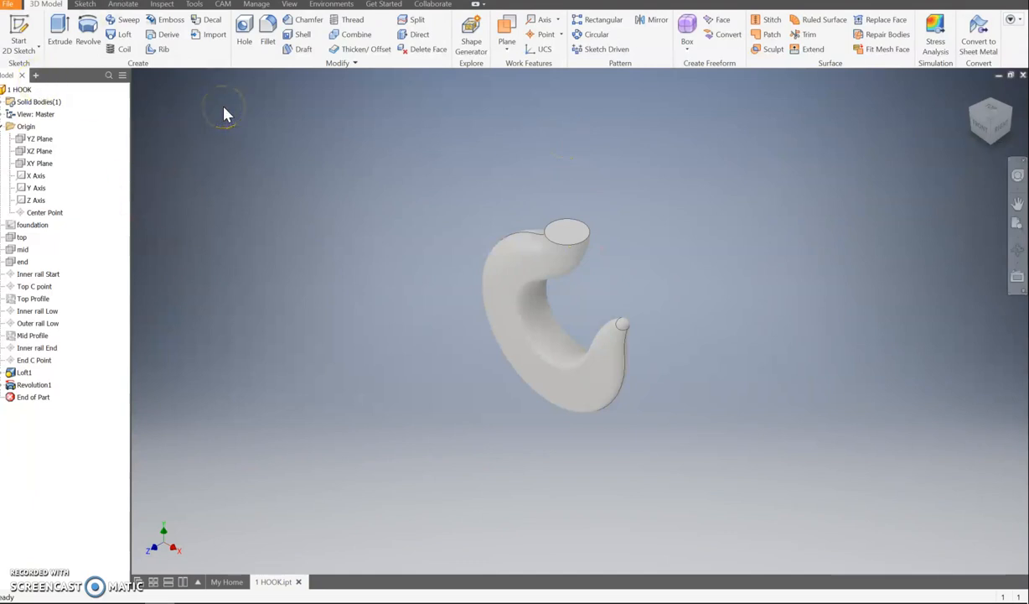
Step: Sketch a 36 mm diameter circle centred on the origin on the hook's flat top face and finish the sketch
left_click(568, 228)
left_click(600, 216)
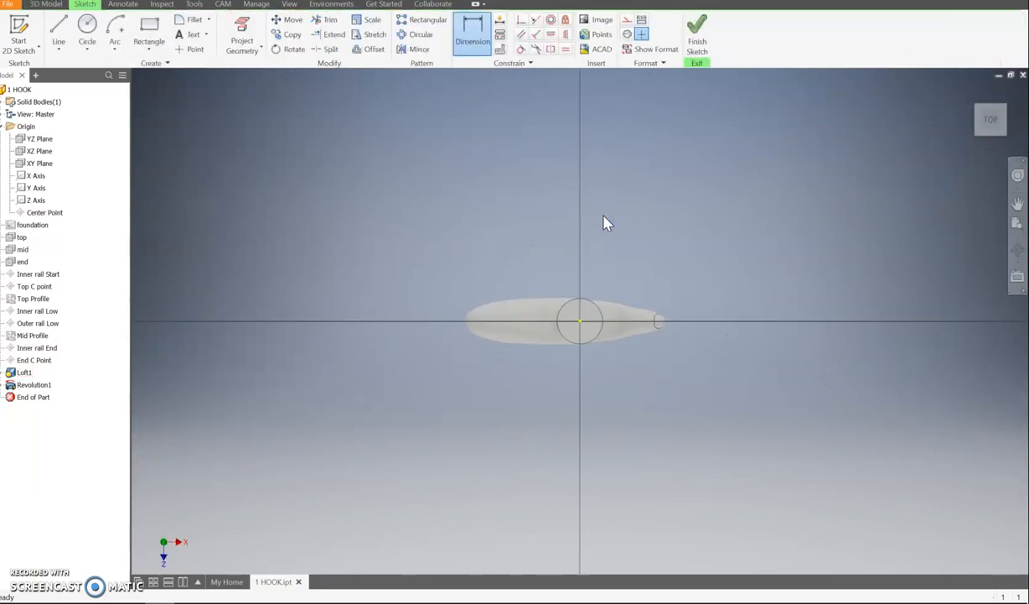
left_click(87, 30)
left_click(579, 319)
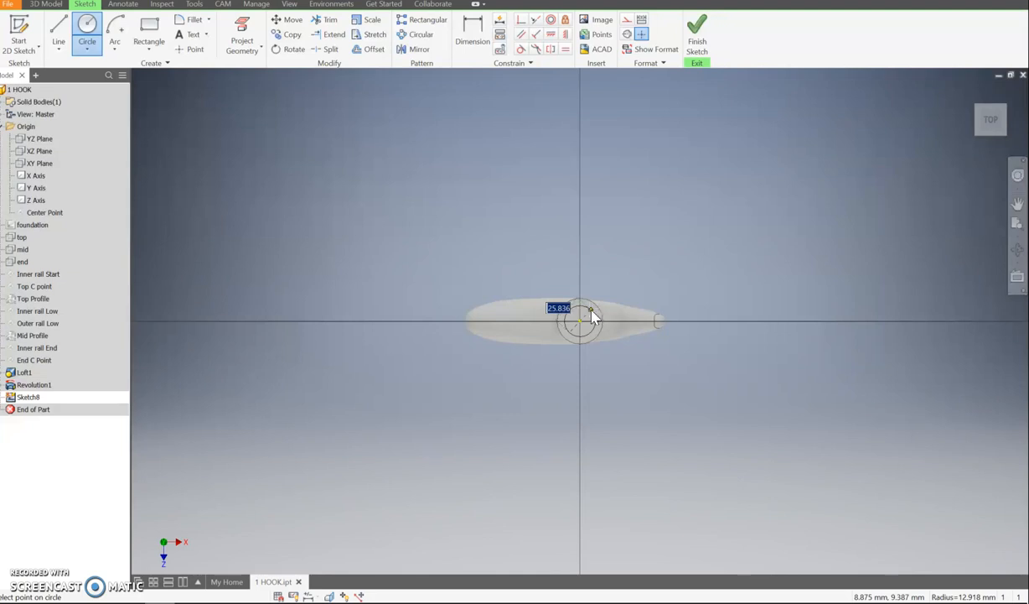
left_click(591, 310)
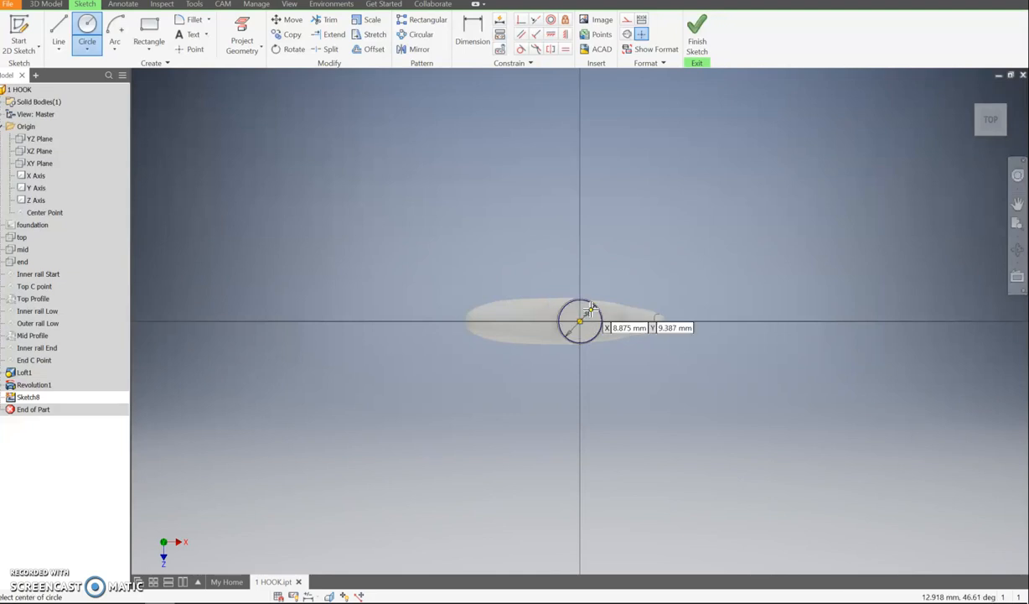
left_click(698, 32)
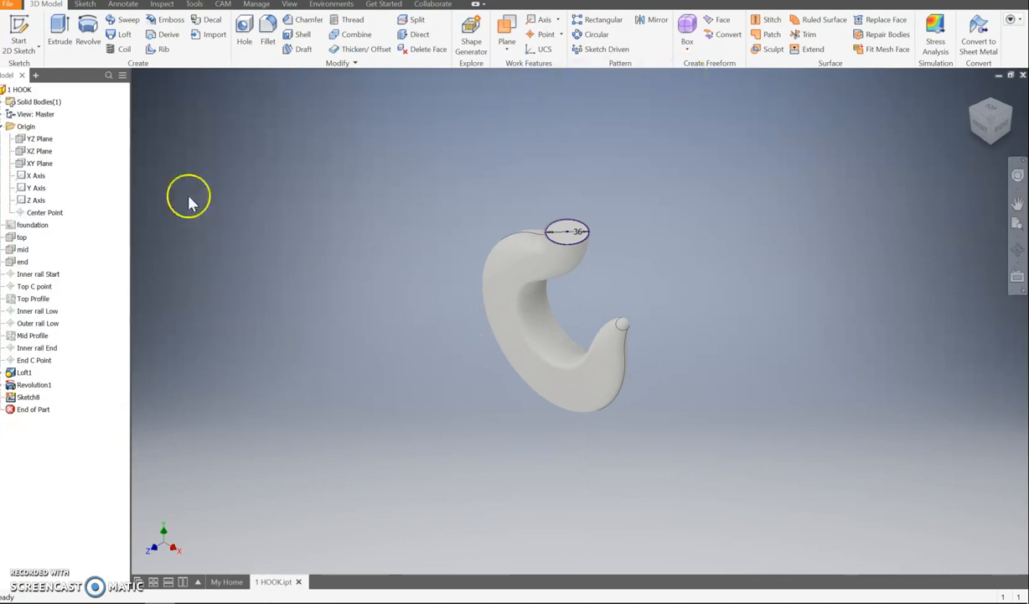
Step: Extrude the 36 mm circle 100 mm upward to form the hook's shank
left_click(59, 38)
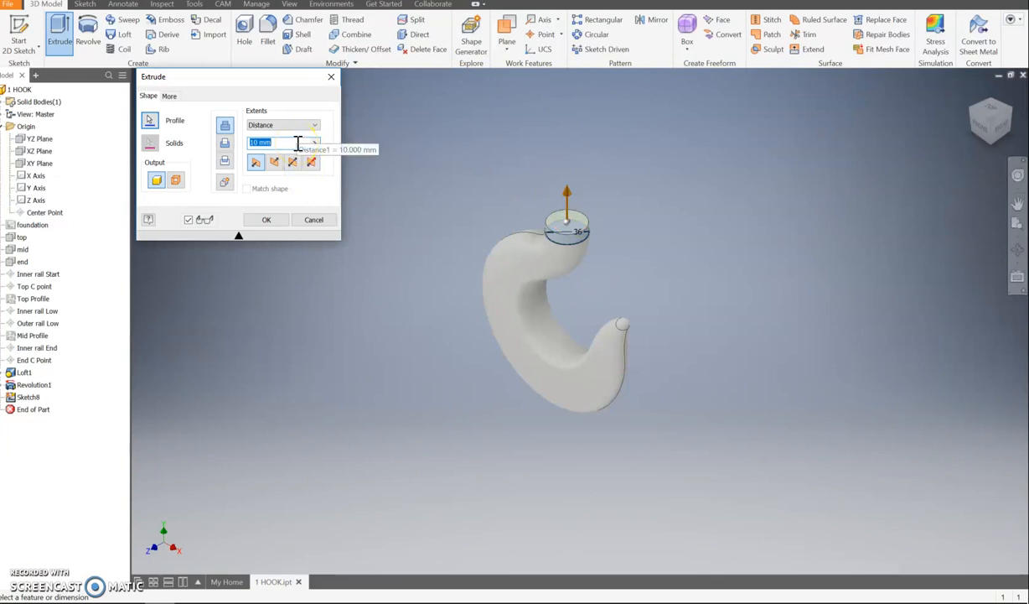
type("100")
key("Return")
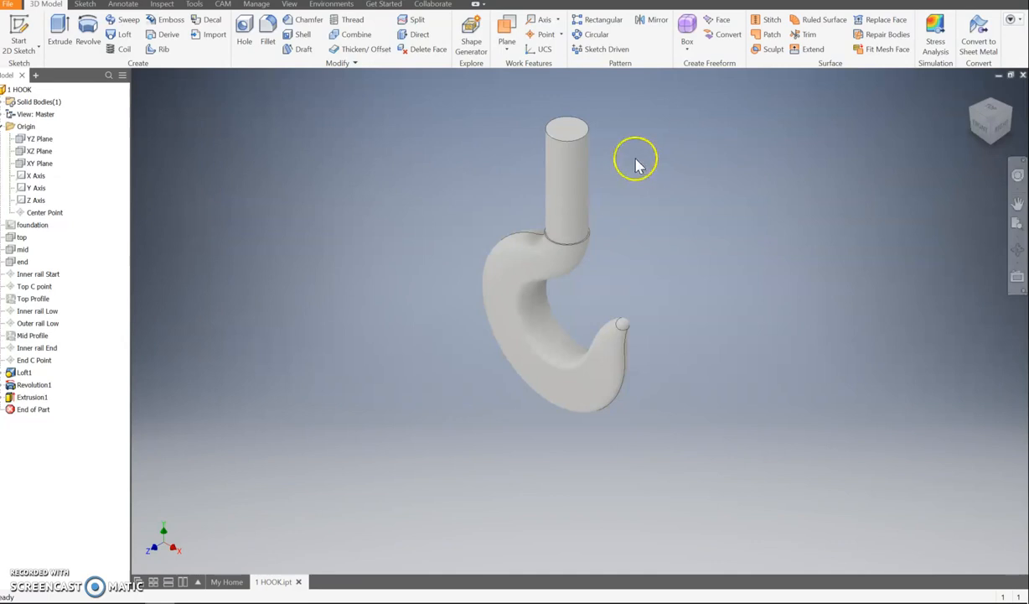
Step: Add an M36x4 thread to the shank's cylindrical face, limited to a 45 mm length from the top end with 0 mm offset
left_click(351, 19)
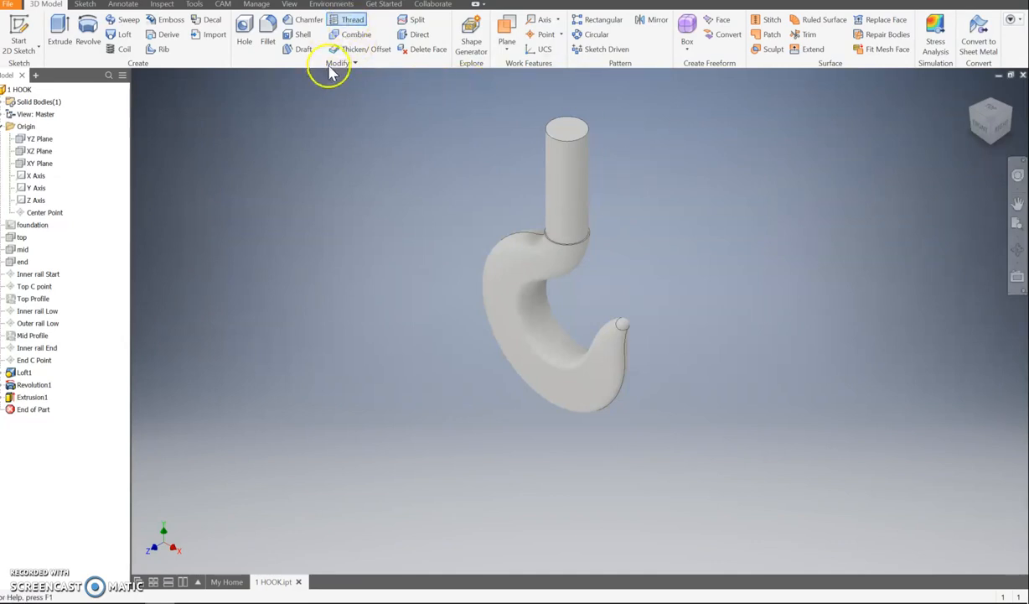
left_click(577, 163)
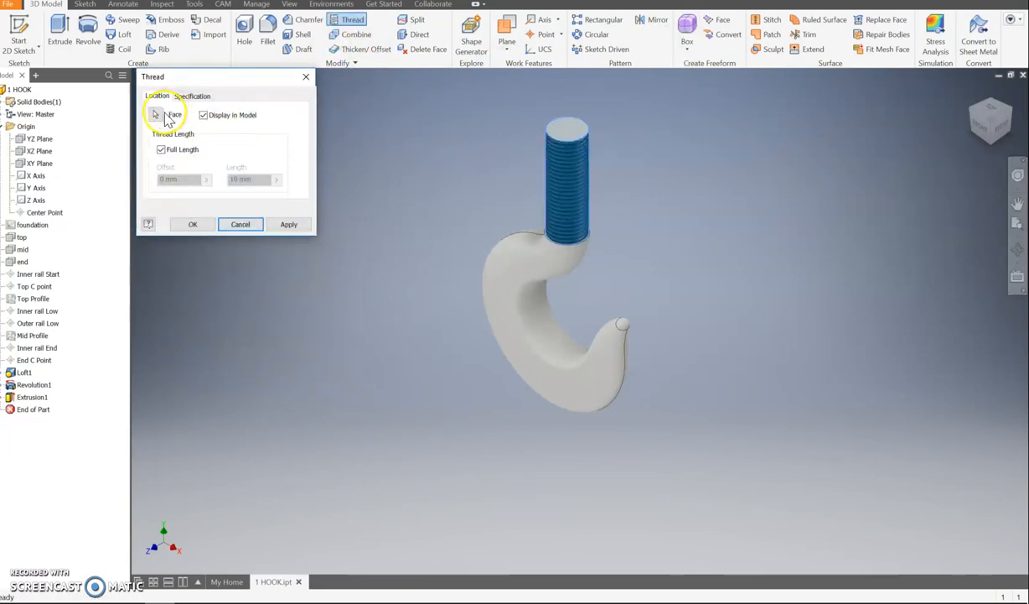
left_click(192, 95)
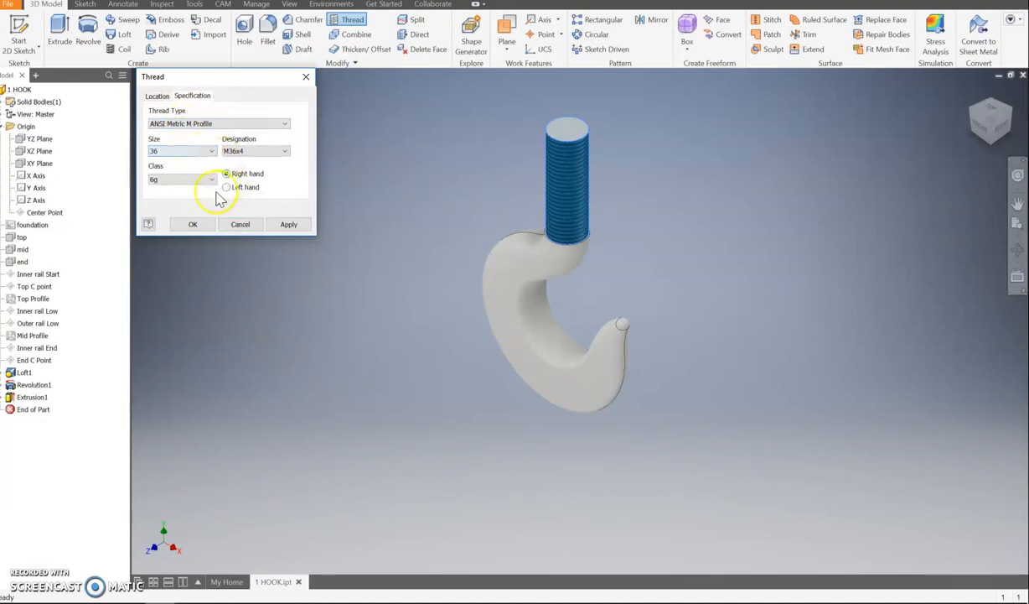
left_click(160, 97)
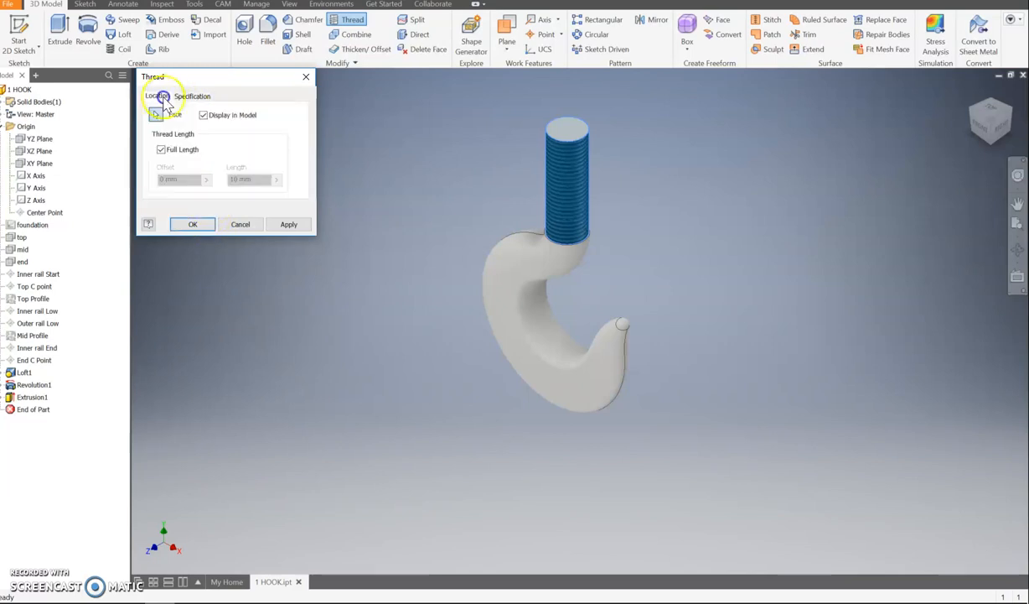
left_click(161, 149)
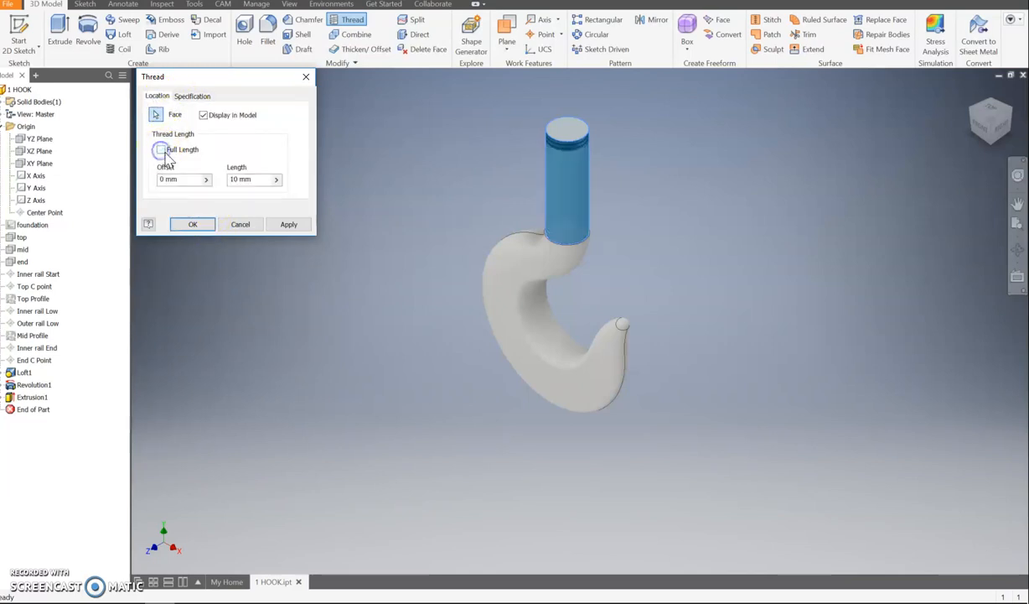
left_click_drag(264, 180, 219, 182)
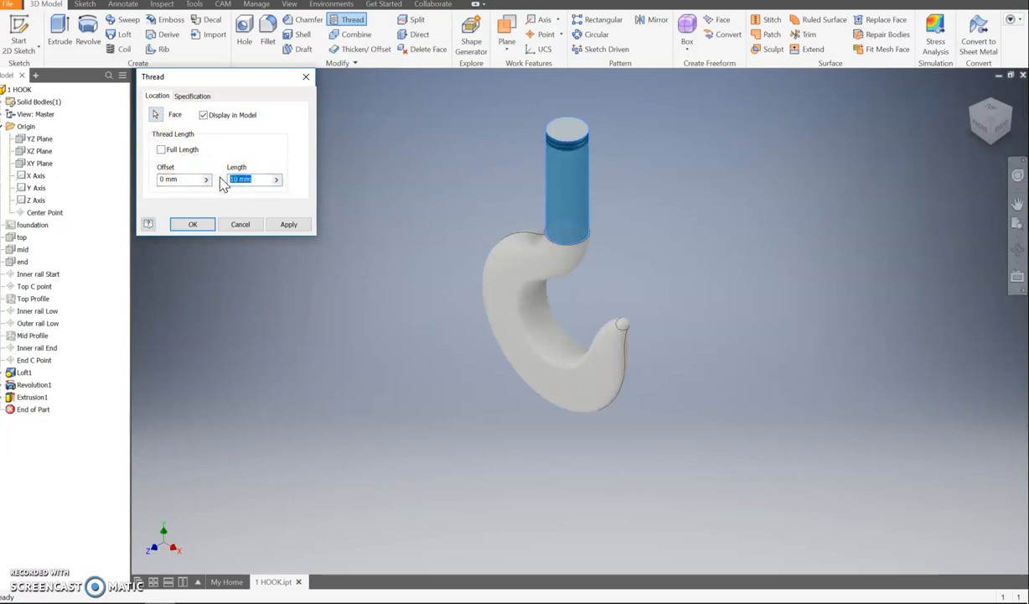
type("45")
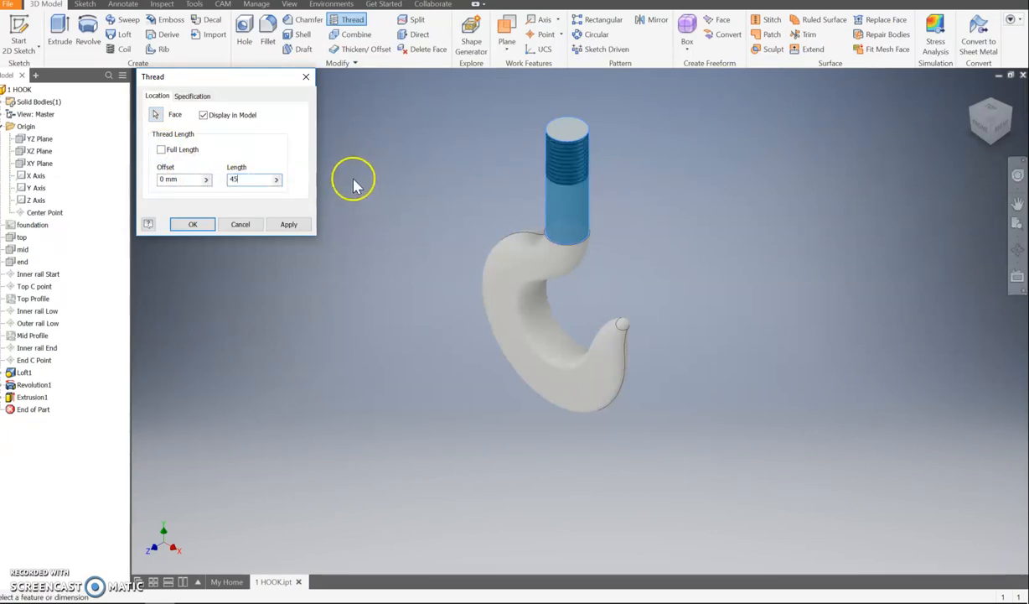
left_click(295, 226)
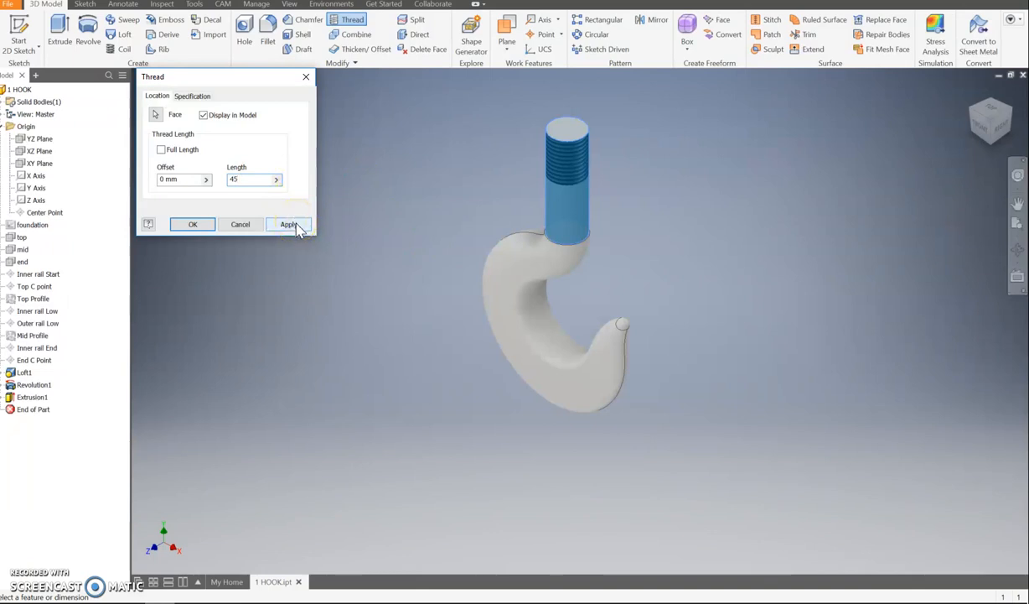
left_click(295, 225)
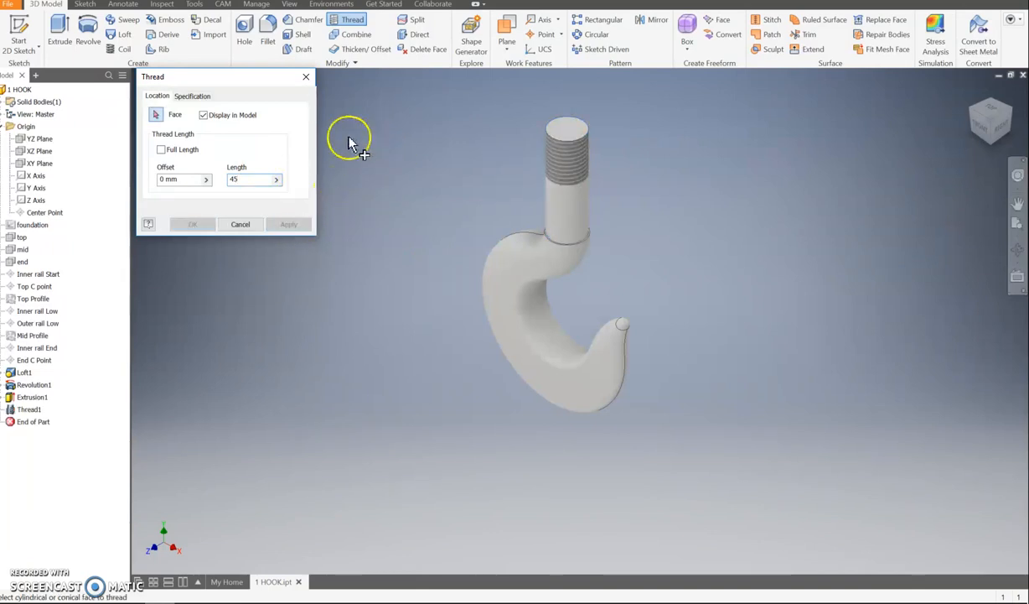
left_click(307, 81)
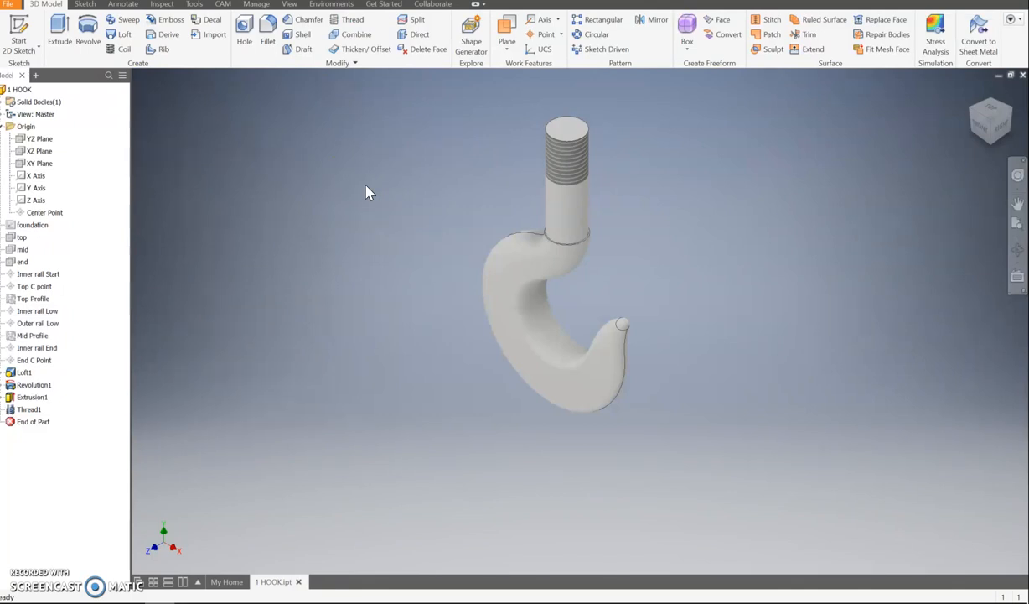
Step: Chamfer the top circular edge of the threaded shank with a 2 mm distance
left_click(304, 20)
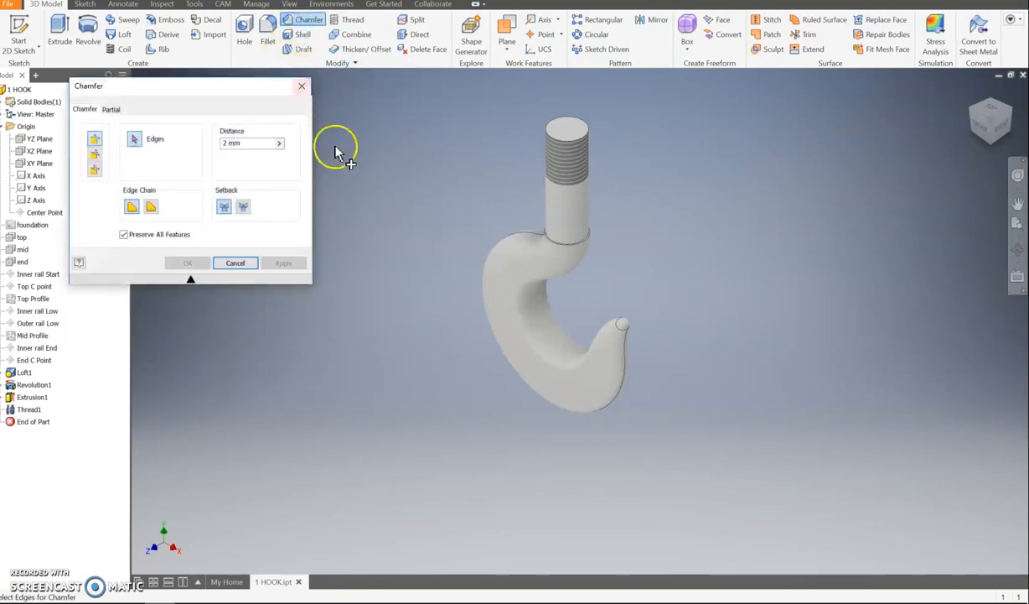
left_click(589, 127)
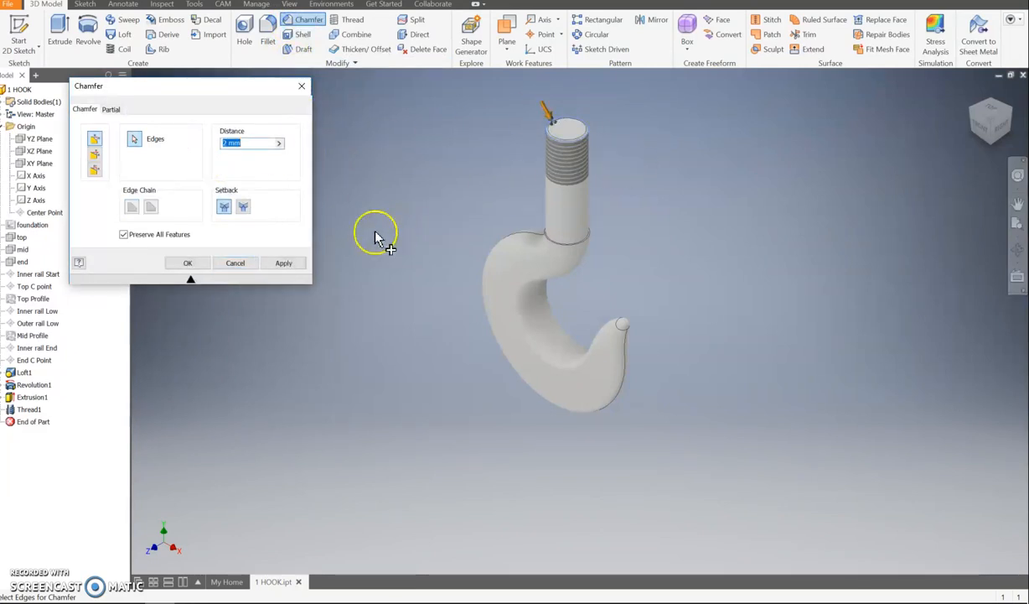
left_click(283, 263)
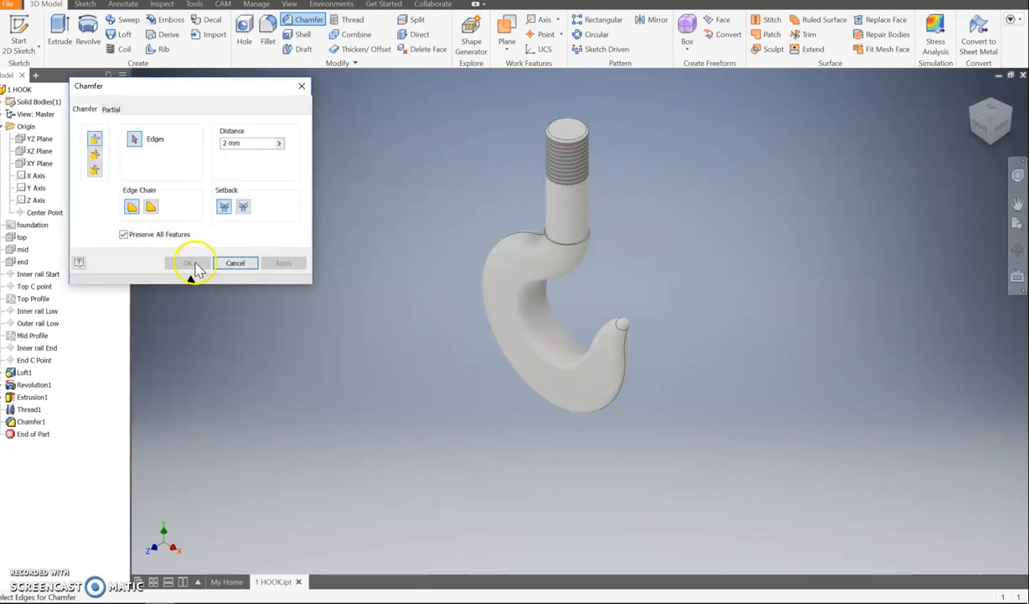
left_click(234, 264)
scroll(597, 133, "down", 5)
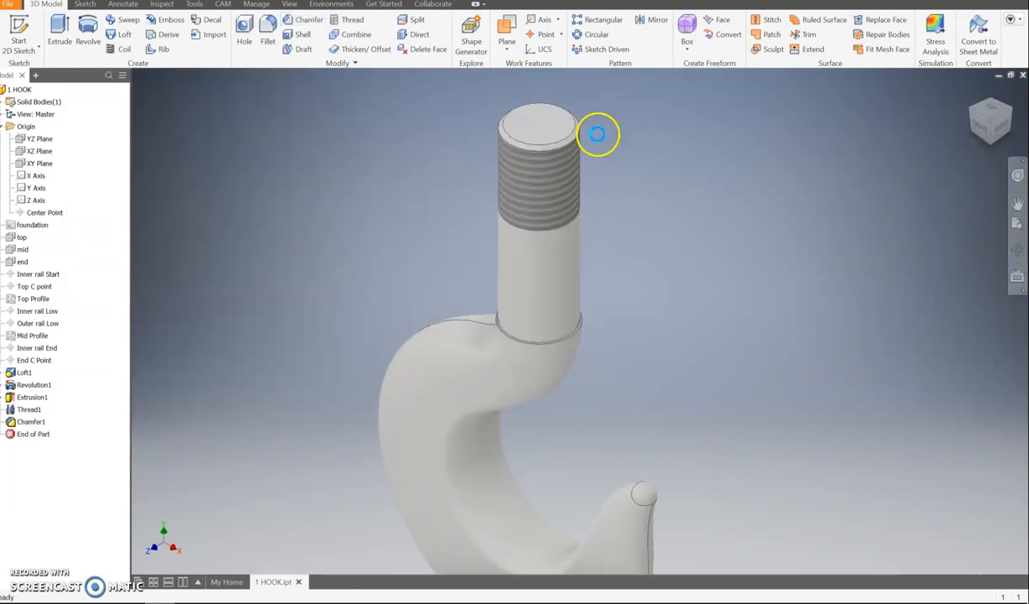
scroll(563, 144, "up", 5)
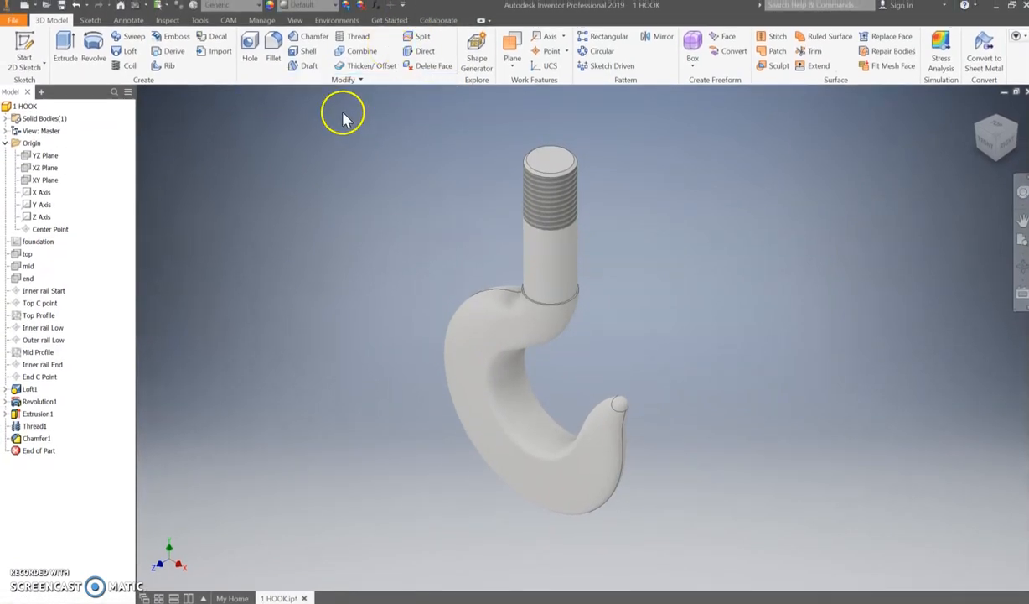
Step: Assign the material Steel, High Strength, Low Alloy to the hook part
left_click(226, 6)
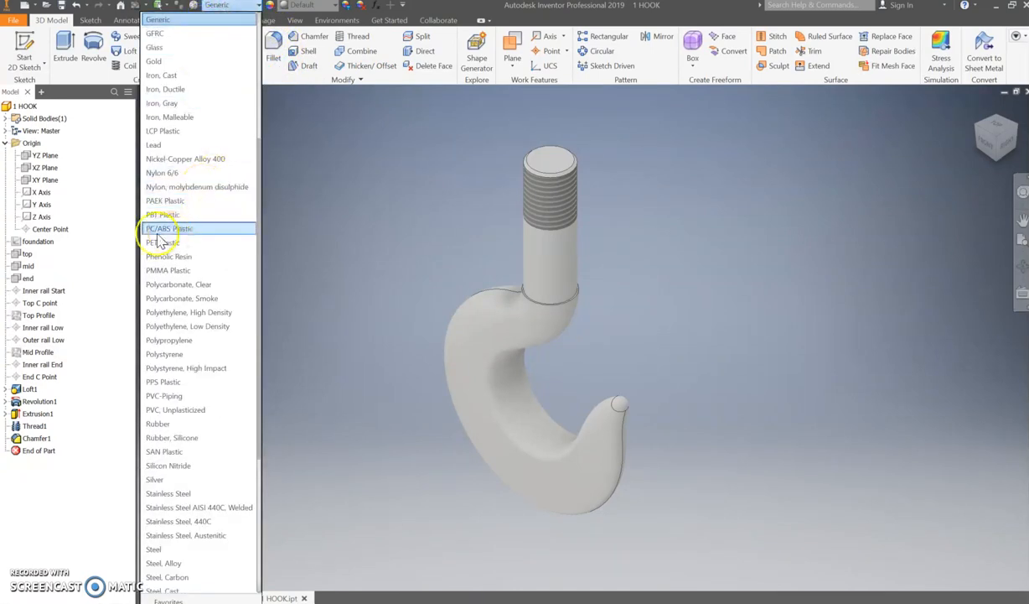
scroll(166, 105, "up", 5)
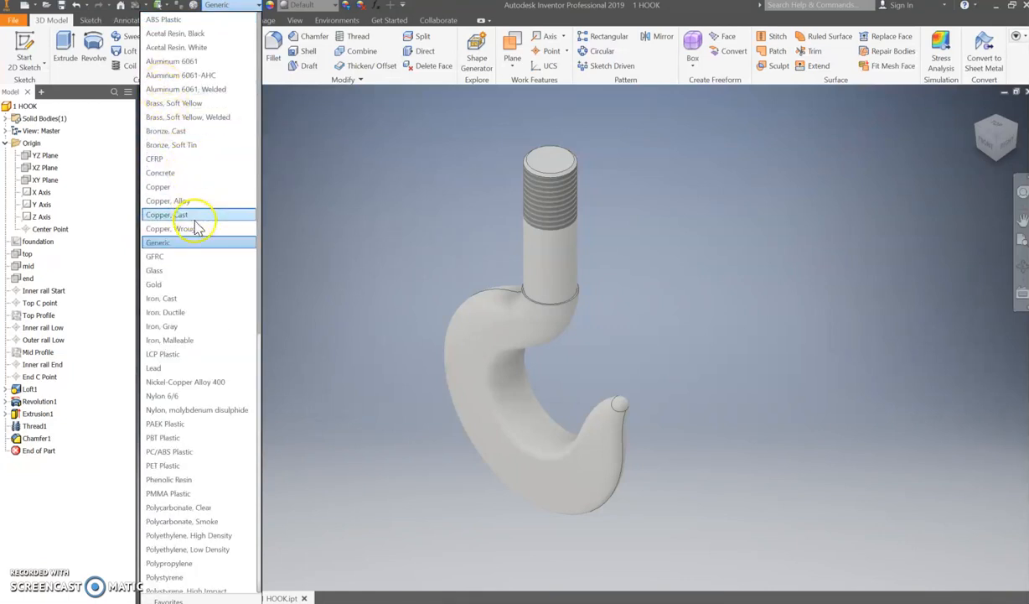
scroll(199, 230, "down", 11)
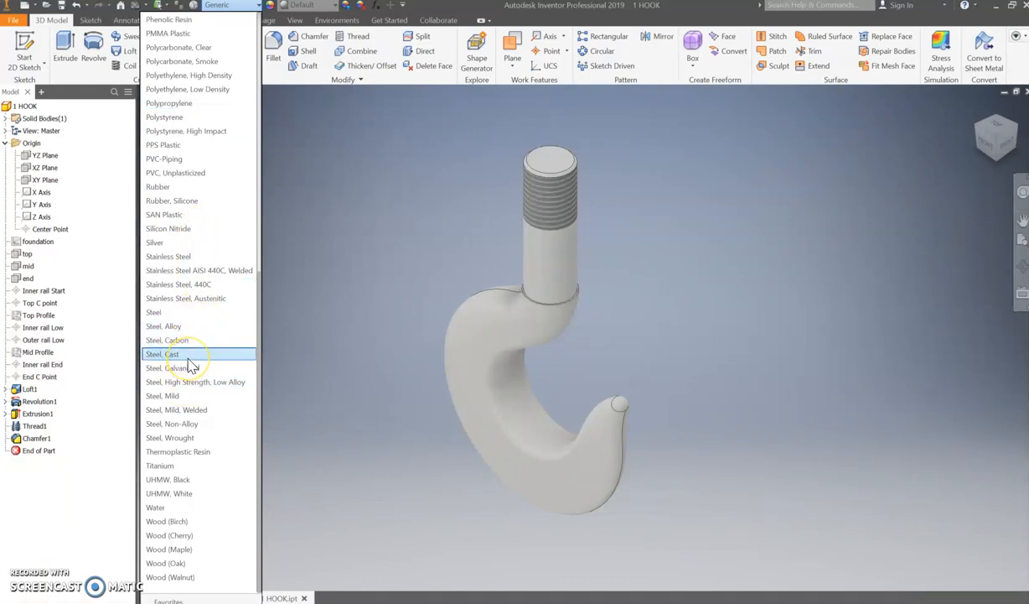
left_click(207, 383)
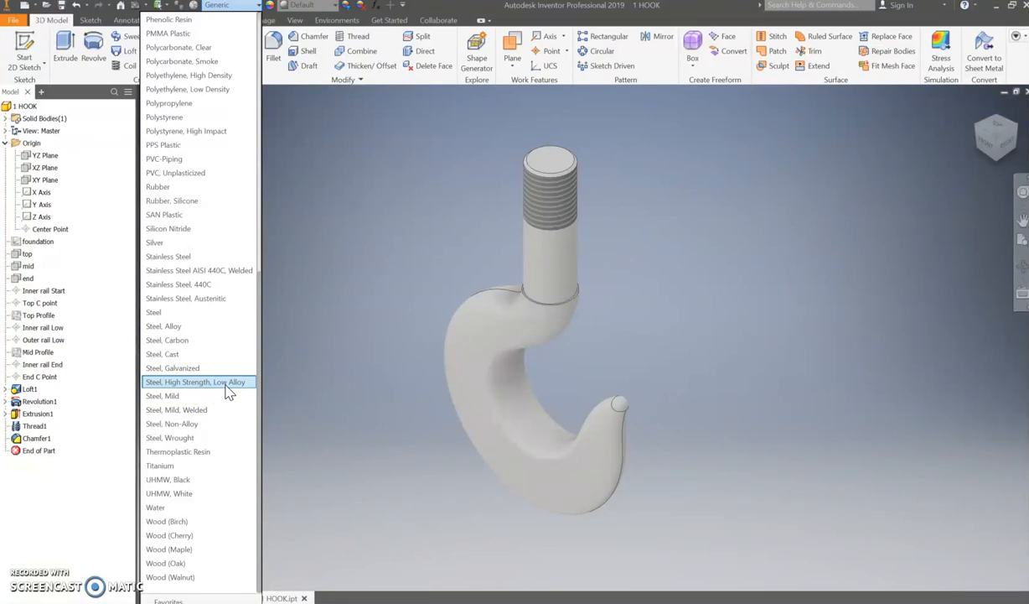
left_click(226, 384)
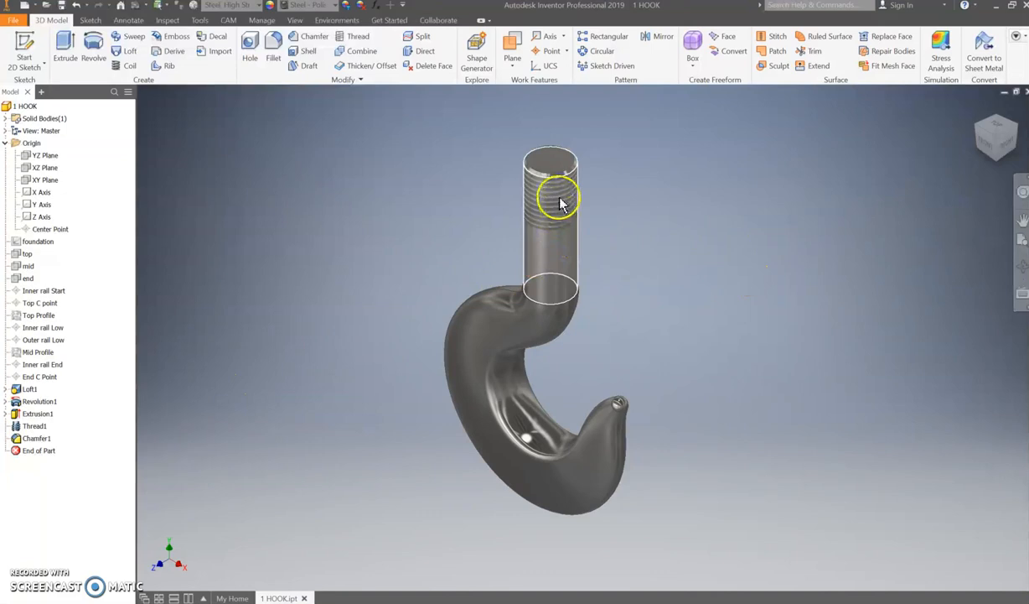
Step: Apply the Honed appearance to the extruded shank only
left_click(562, 241)
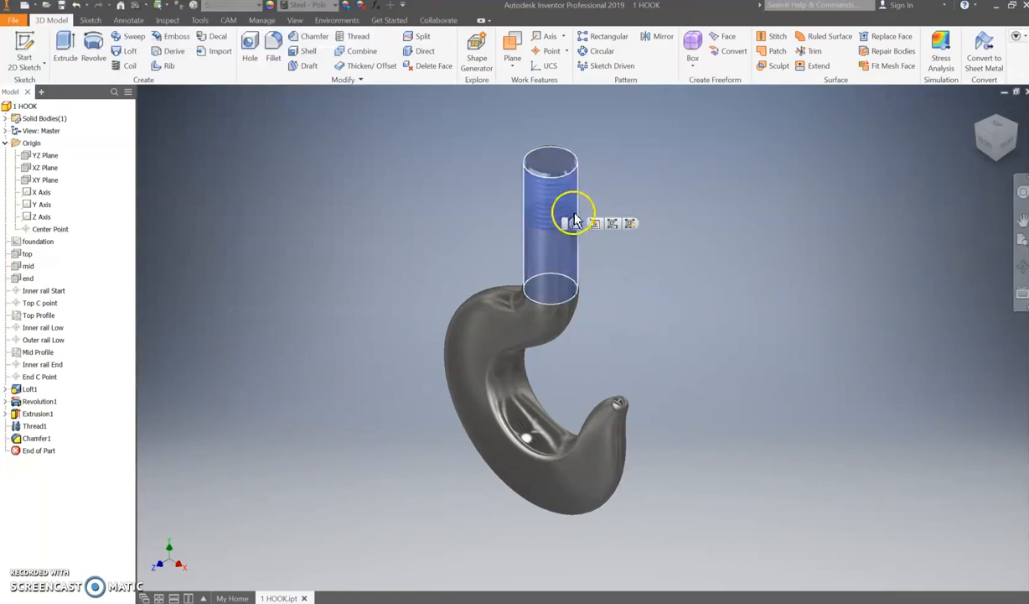
scroll(574, 168, "up", 3)
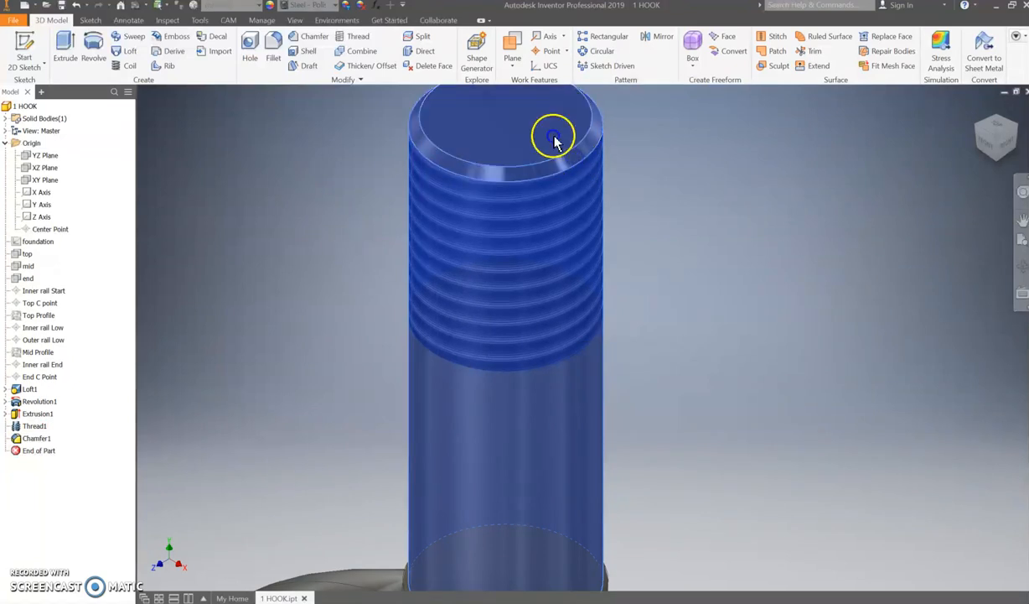
scroll(682, 230, "down", 5)
scroll(650, 281, "up", 6)
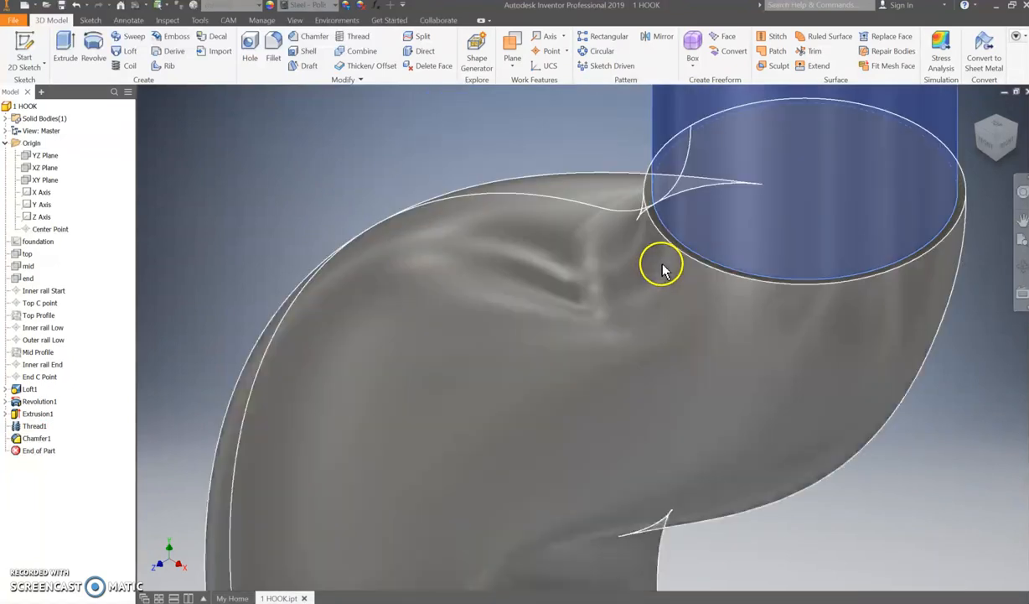
scroll(728, 236, "down", 1)
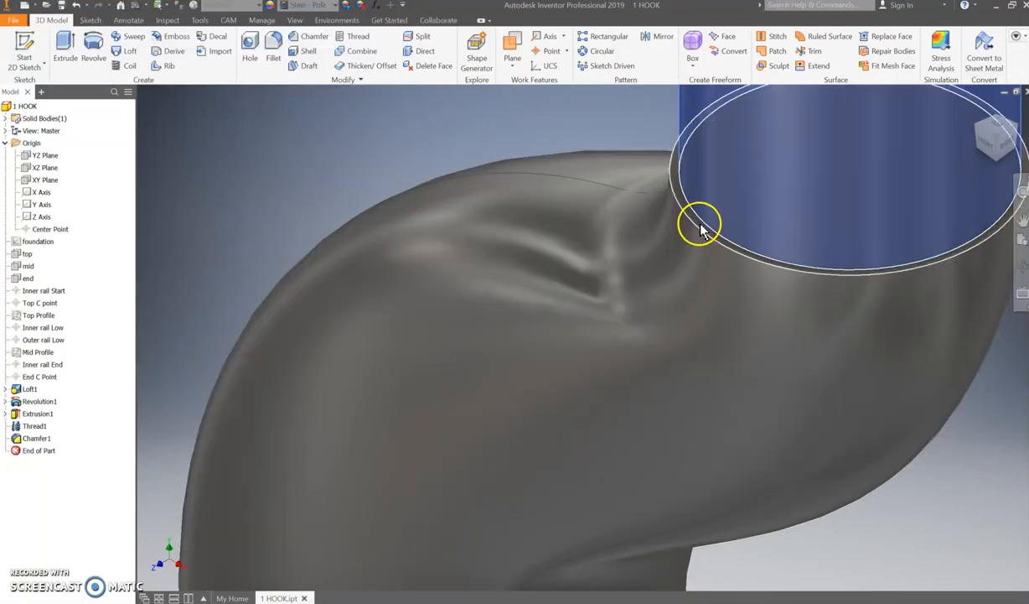
scroll(757, 237, "down", 5)
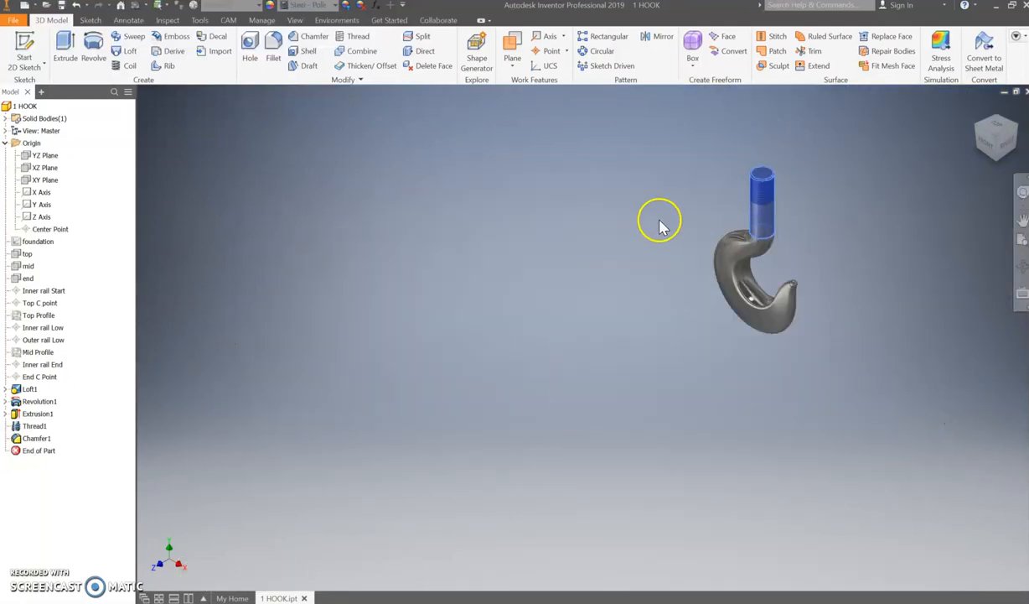
left_click(306, 12)
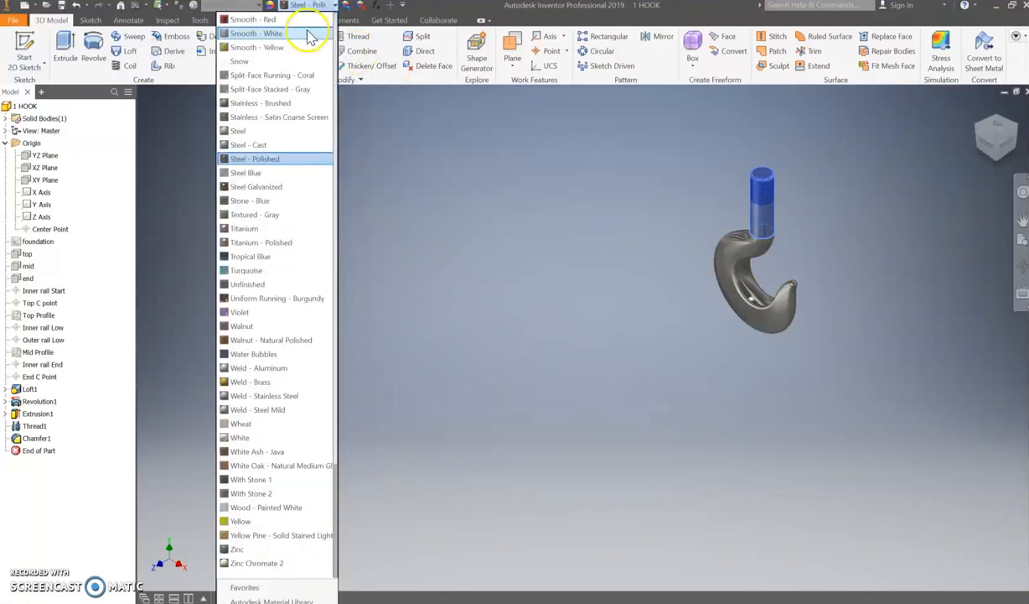
scroll(248, 107, "up", 15)
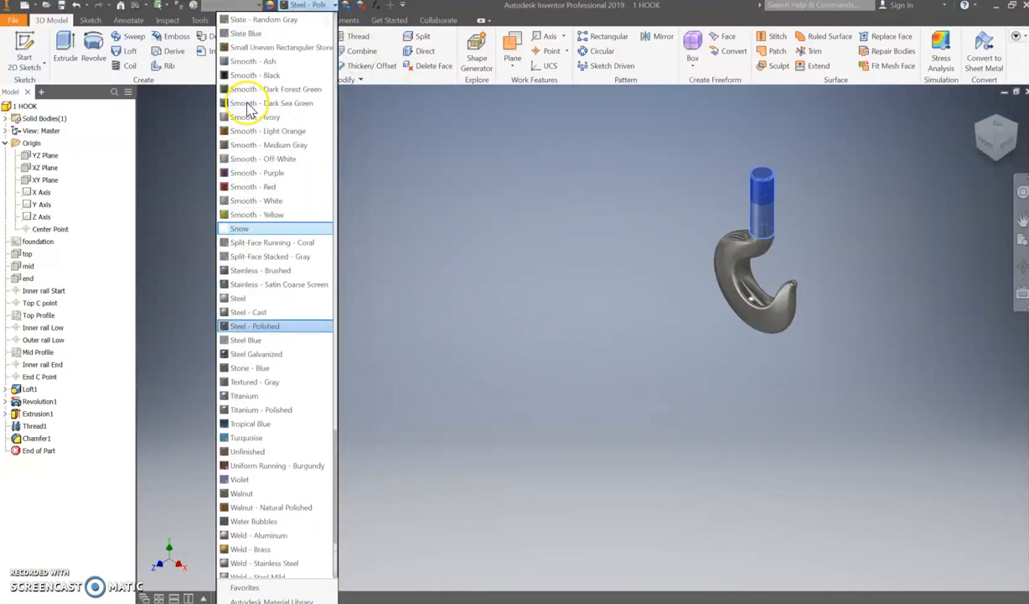
scroll(248, 107, "up", 12)
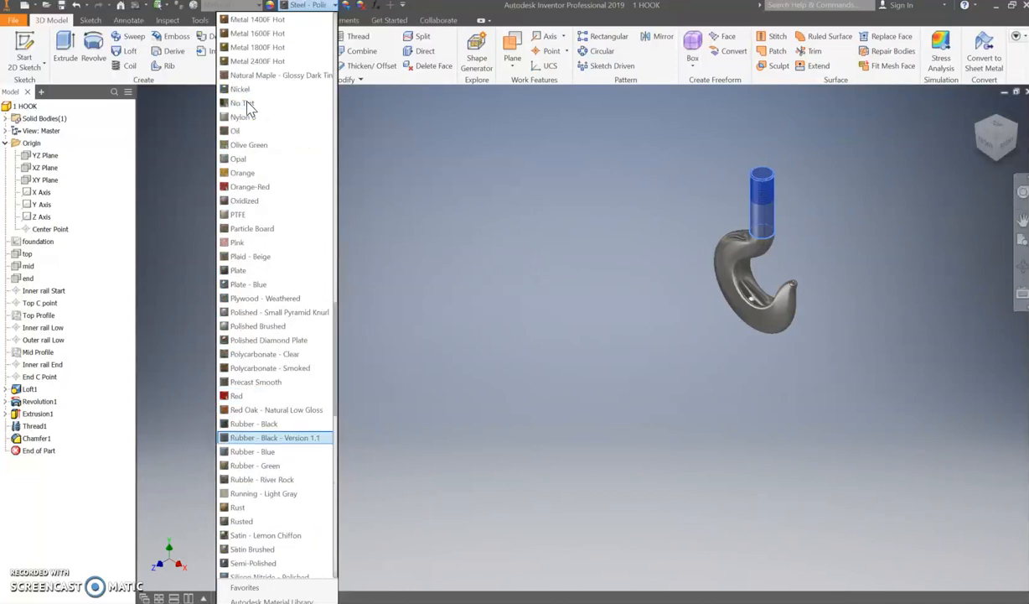
left_click(240, 80)
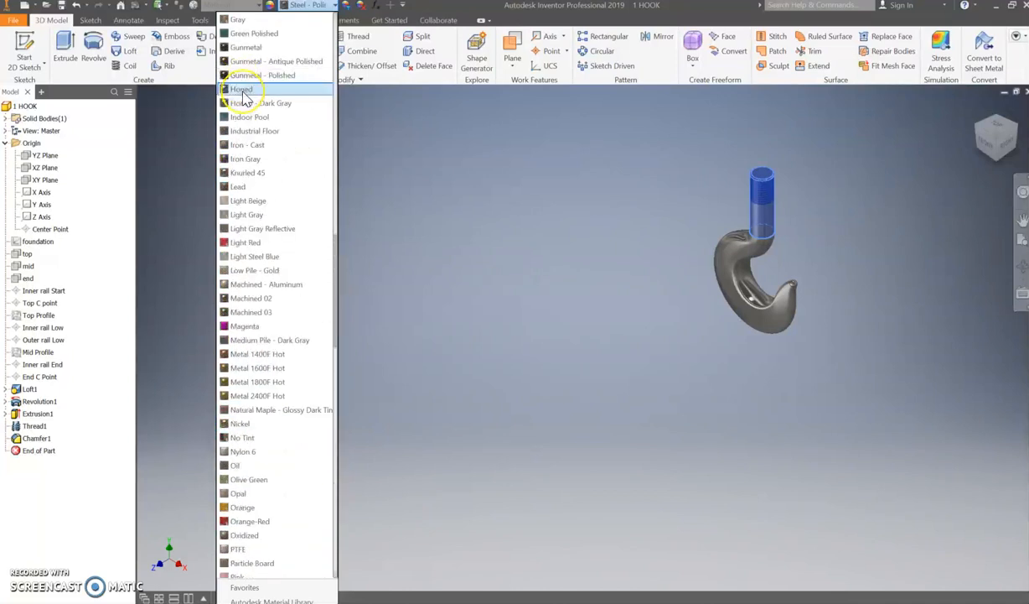
left_click(241, 89)
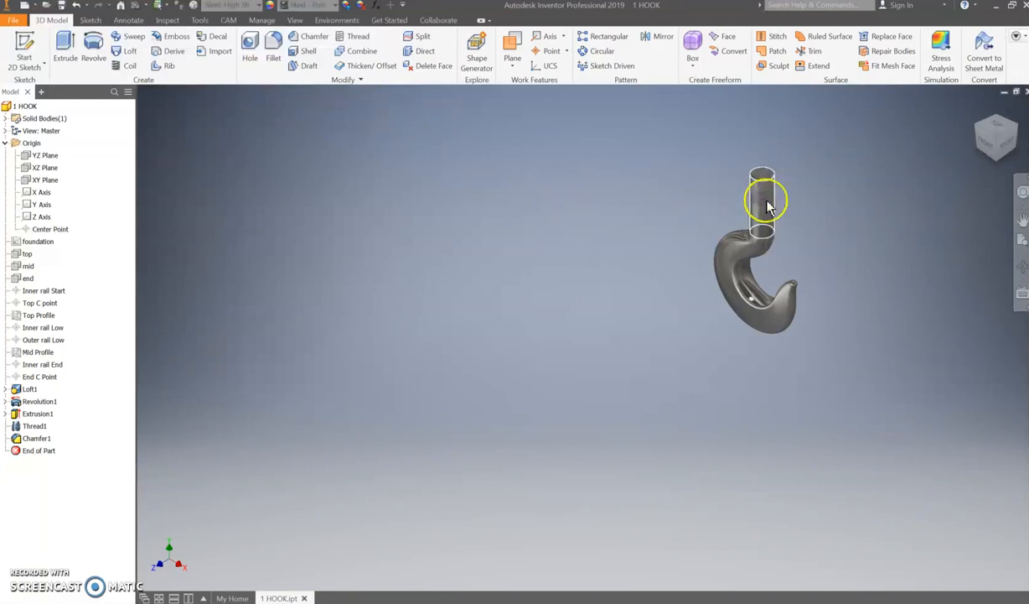
Step: Apply the Smooth - Yellow appearance to the lofted hook body together with its rounded tip, and clear the selection
scroll(728, 261, "up", 5)
scroll(727, 260, "down", 5)
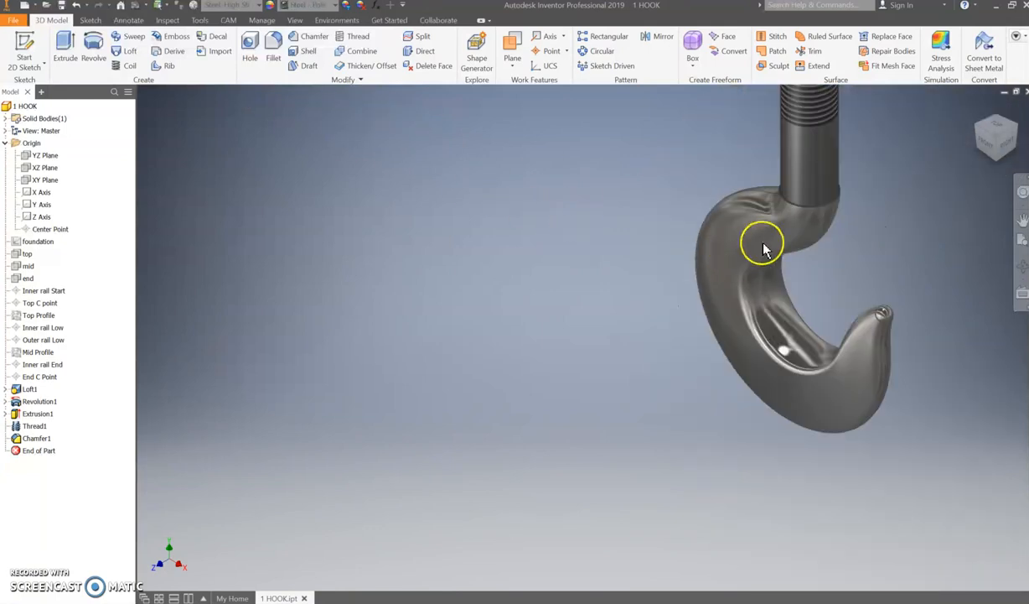
scroll(792, 231, "down", 2)
left_click(789, 272)
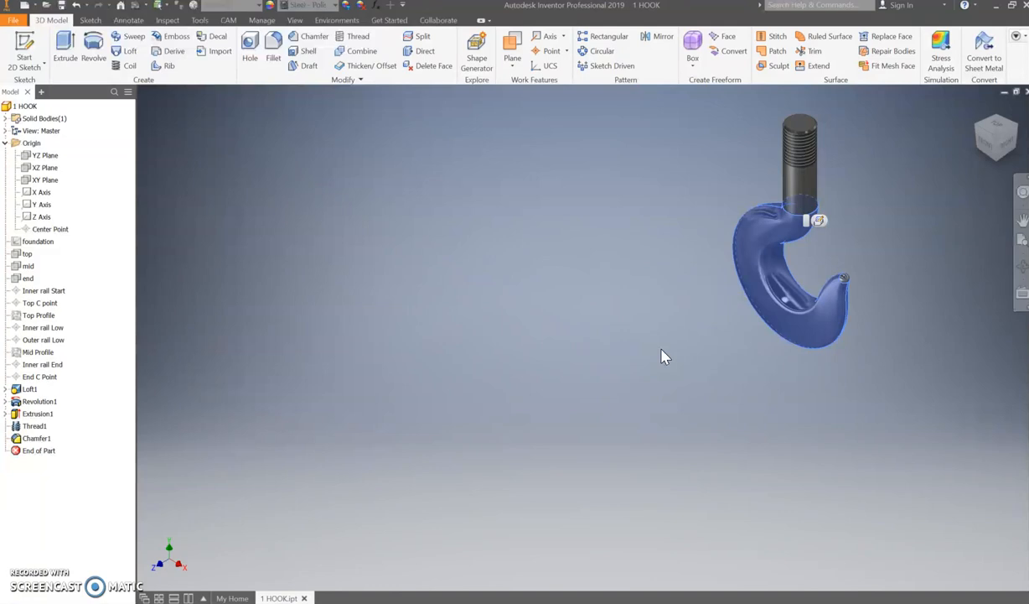
left_click(847, 276, "ctrl")
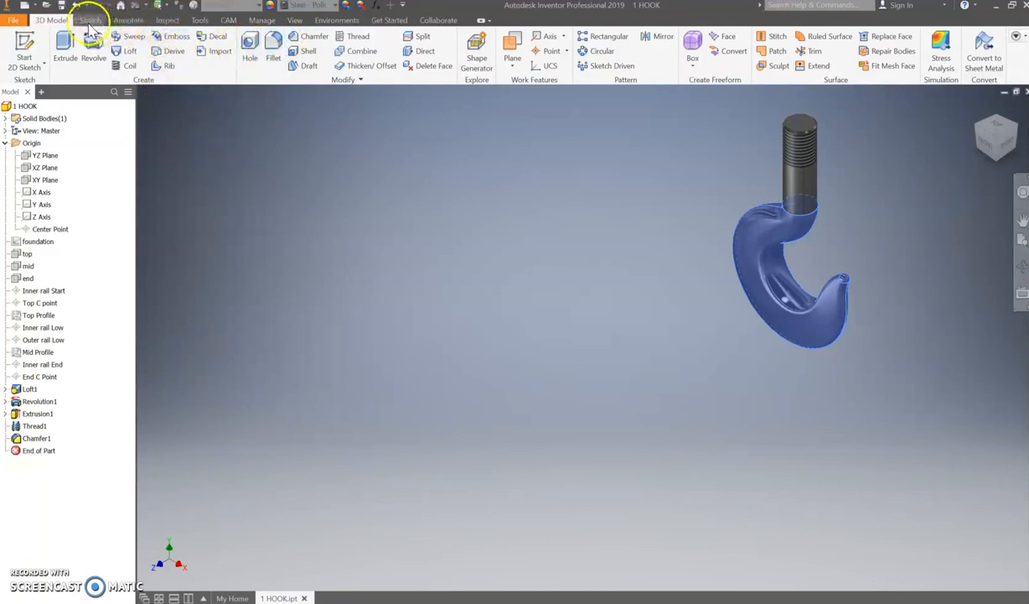
left_click(312, 6)
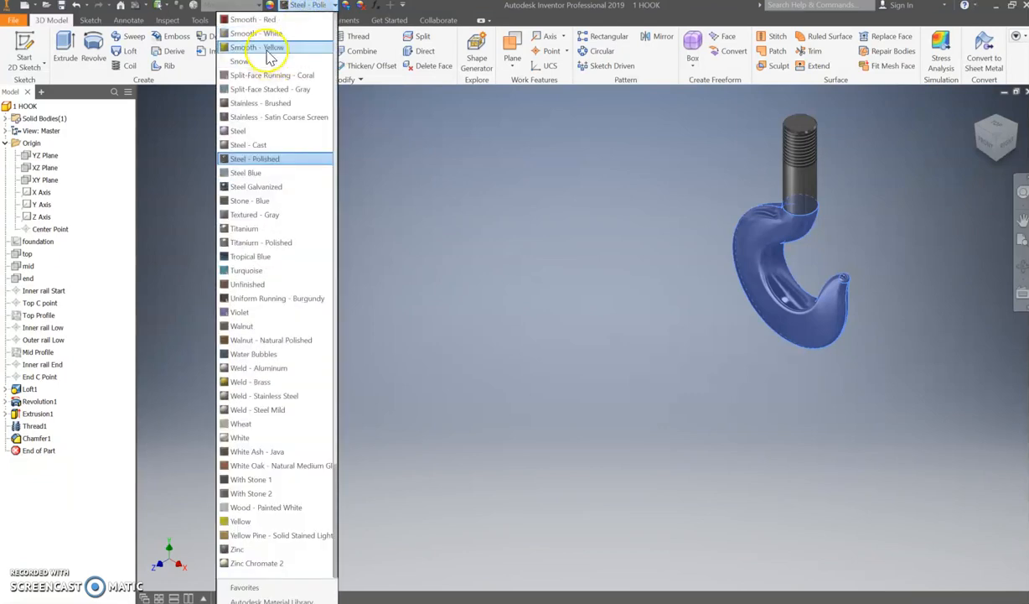
left_click(268, 49)
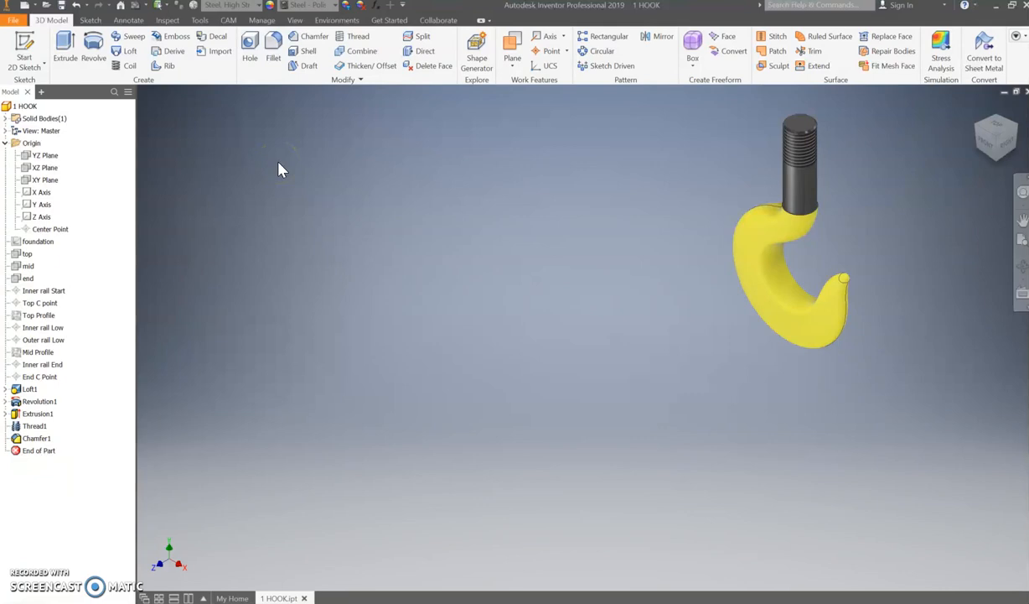
left_click(357, 229)
Step: Switch to the reference PDF in Adobe Acrobat Reader and examine the pin hole through the hook's threaded shank
key("alt+Tab")
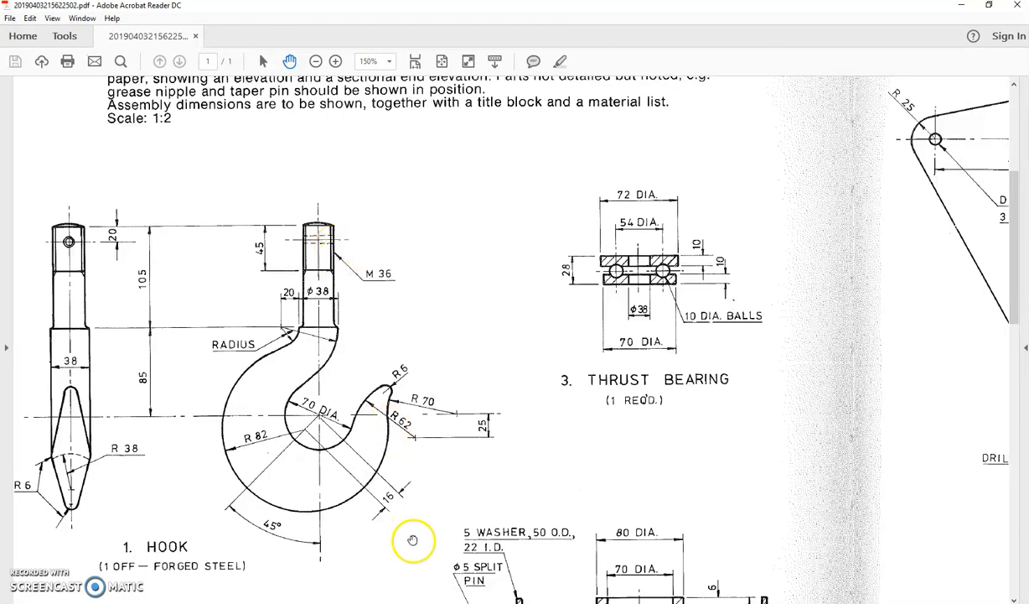
scroll(453, 465, "down", 1)
scroll(453, 464, "up", 2)
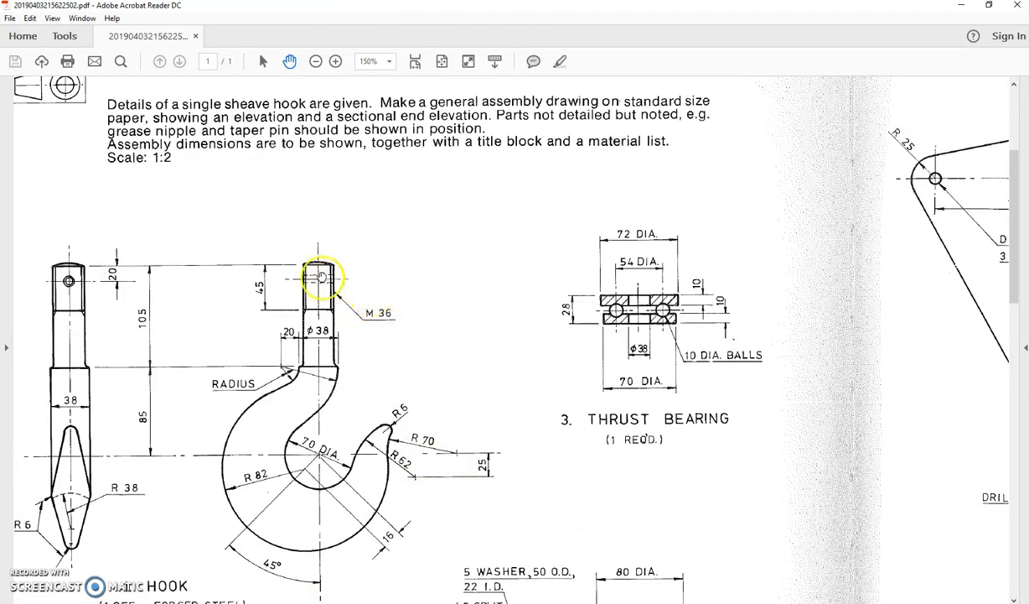
scroll(311, 282, "up", 1)
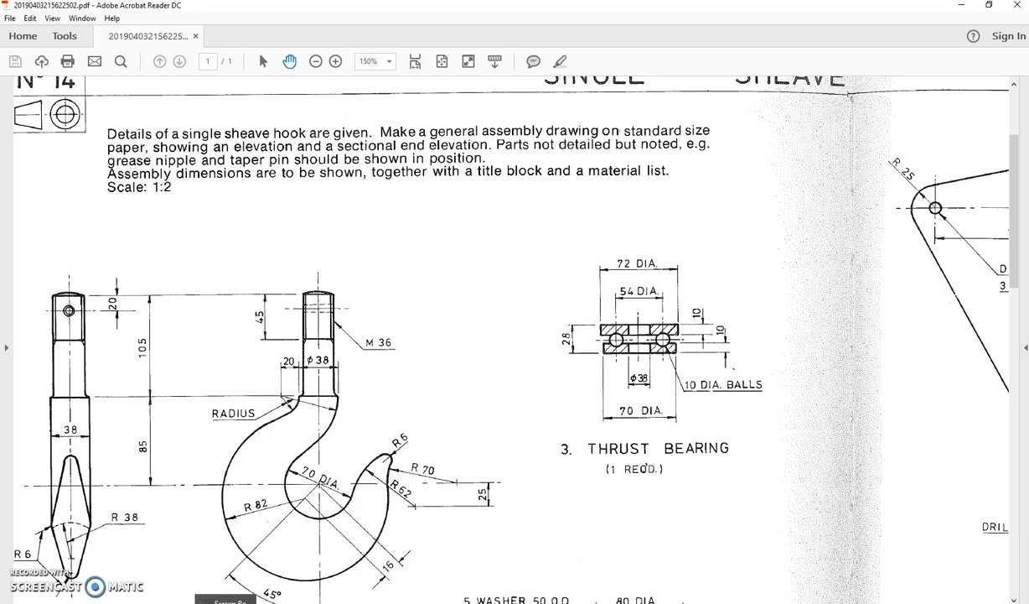
mouse_move(196, 602)
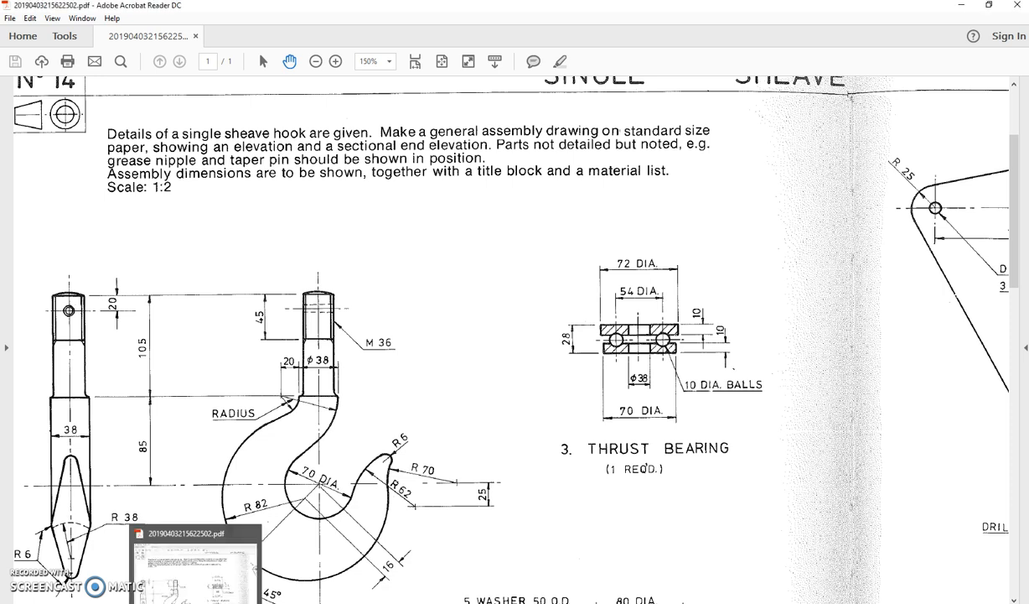